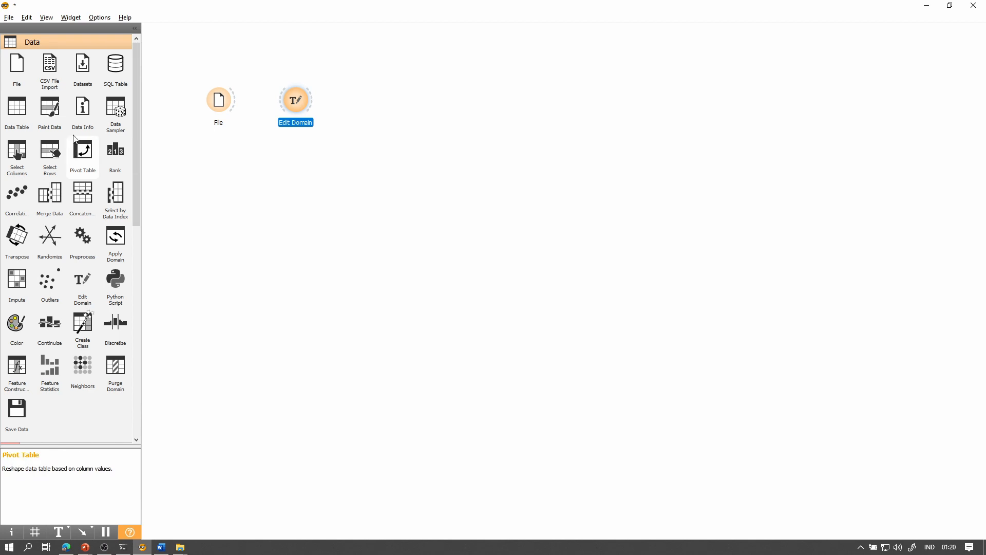
Step: Add a Data Table widget below the File widget and connect File's data output to it
{"action": "left_click", "coordinate": [17, 108]}
{"action": "mouse_move", "coordinate": [375, 100]}
{"action": "left_mouse_down"}
{"action": "mouse_move", "coordinate": [242, 149]}
{"action": "mouse_move", "coordinate": [264, 155]}
{"action": "left_mouse_up"}
{"action": "left_click_drag", "start_coordinate": [243, 109], "coordinate": [261, 156]}
Step: Open the Data Table and examine the variety column's values down through the last rows, then close it
{"action": "double_click", "coordinate": [262, 156]}
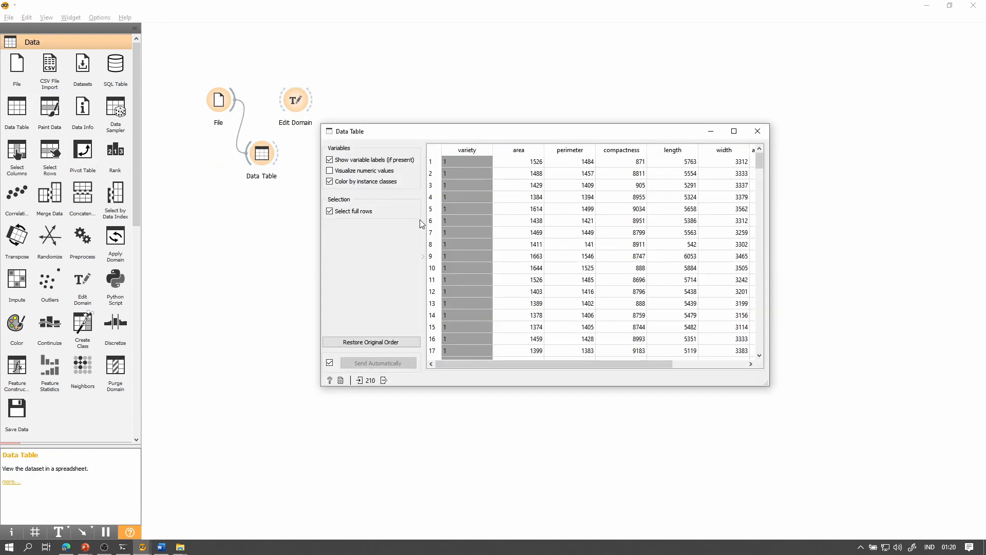
{"action": "left_click", "coordinate": [476, 162]}
{"action": "scroll", "coordinate": [476, 163], "scroll_direction": "down", "scroll_amount": 20}
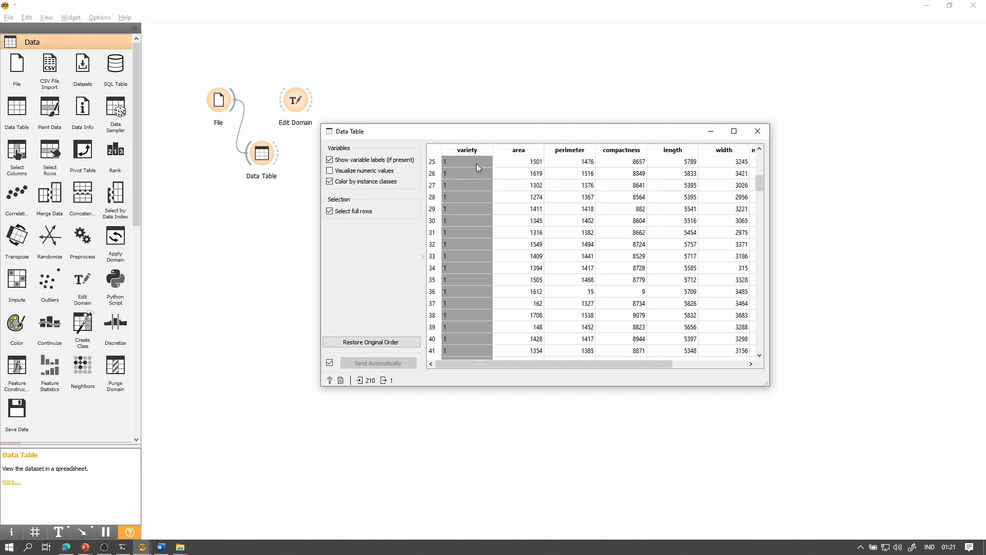
{"action": "scroll", "coordinate": [471, 175], "scroll_direction": "down", "scroll_amount": 20}
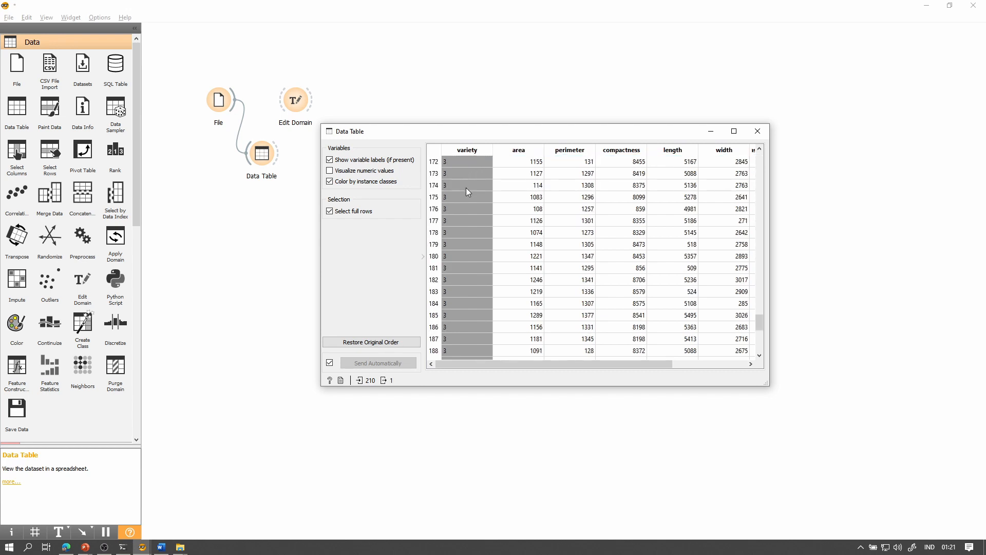
{"action": "left_click", "coordinate": [757, 131]}
Step: Connect the File widget to Edit Domain and open the Edit Domain settings
{"action": "left_click_drag", "start_coordinate": [298, 103], "coordinate": [319, 109]}
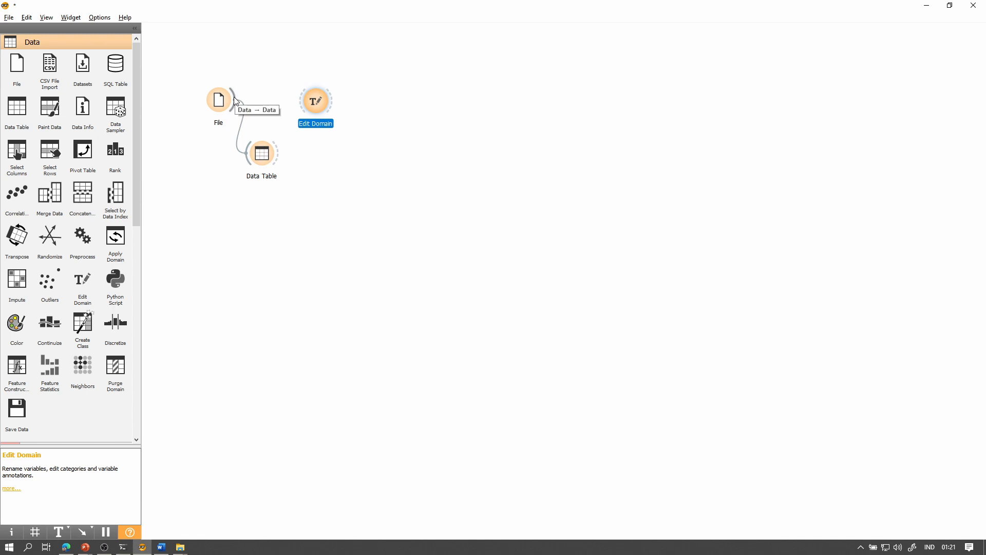
{"action": "left_click_drag", "start_coordinate": [234, 101], "coordinate": [301, 94]}
{"action": "double_click", "coordinate": [319, 99]}
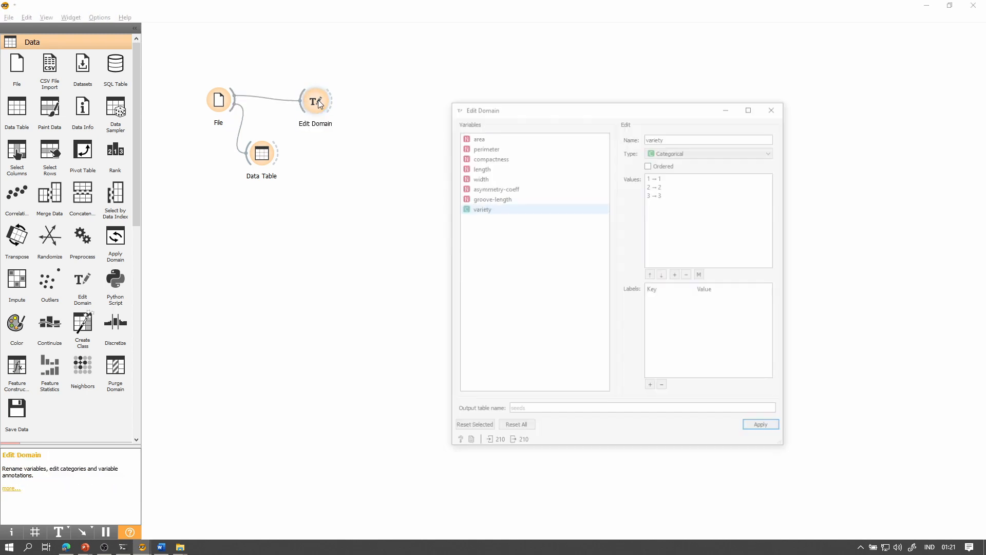
Step: Review the three category values of the variety variable in Edit Domain
{"action": "left_click", "coordinate": [663, 177]}
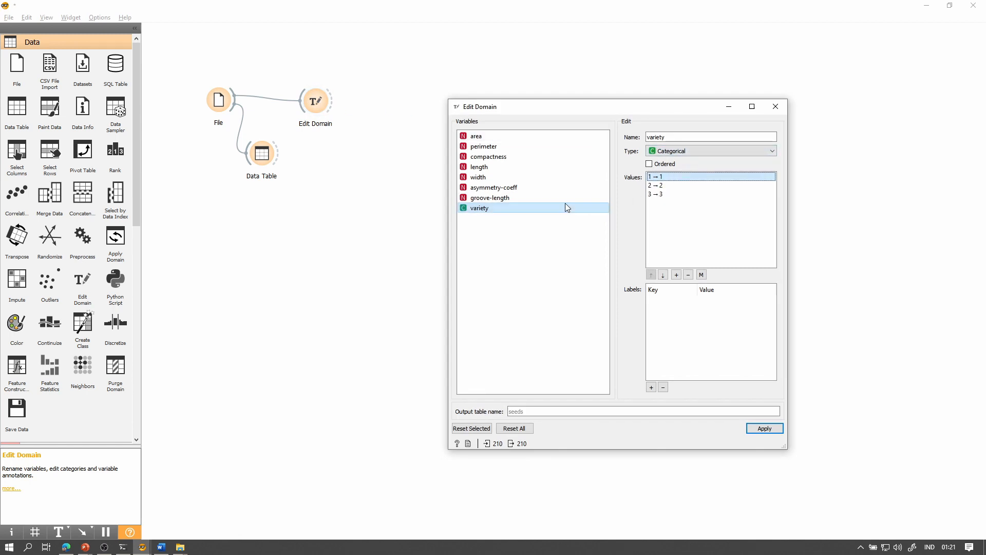
{"action": "left_click", "coordinate": [677, 177]}
{"action": "left_click", "coordinate": [664, 185]}
{"action": "left_click", "coordinate": [665, 194]}
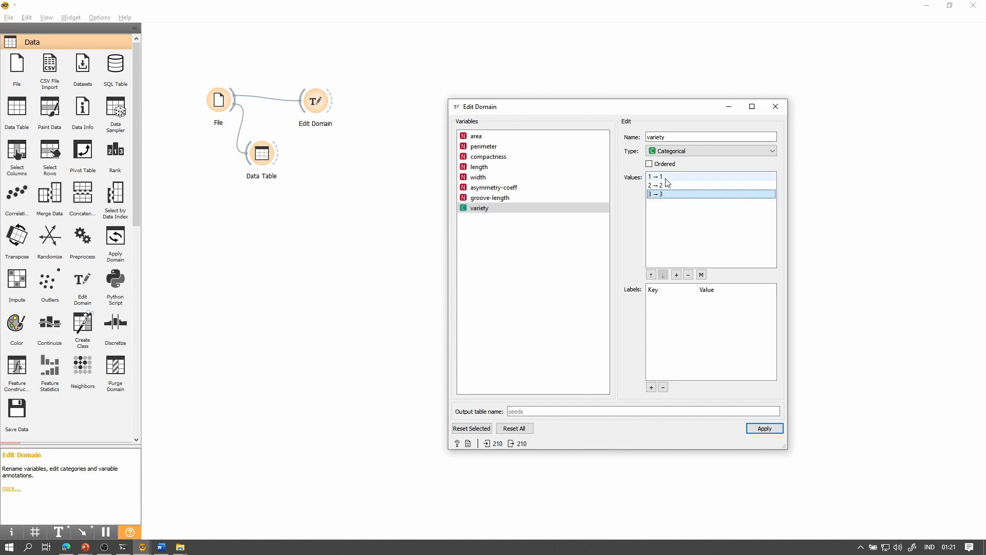
{"action": "left_click", "coordinate": [667, 176]}
{"action": "left_click", "coordinate": [675, 185]}
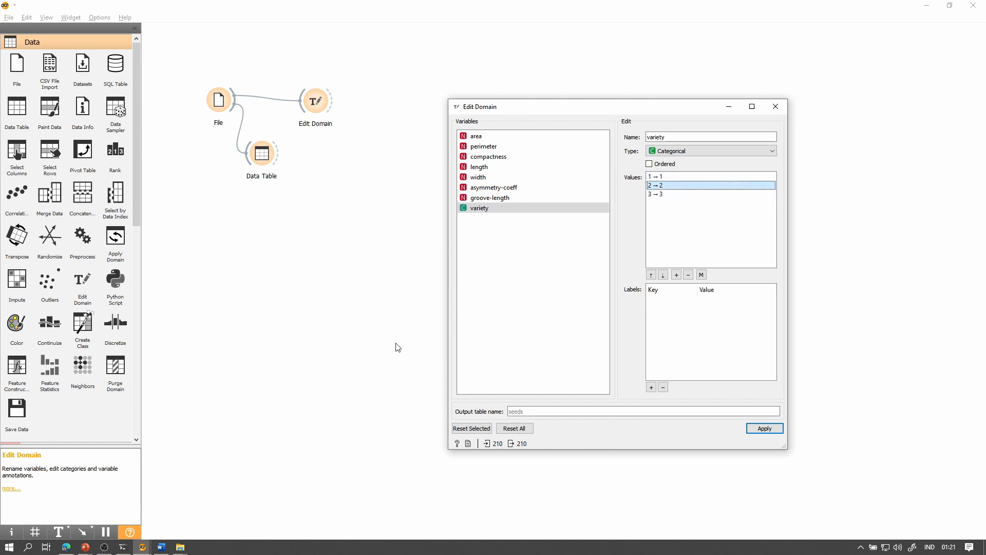
{"action": "left_click", "coordinate": [65, 547]}
{"action": "left_click", "coordinate": [543, 7]}
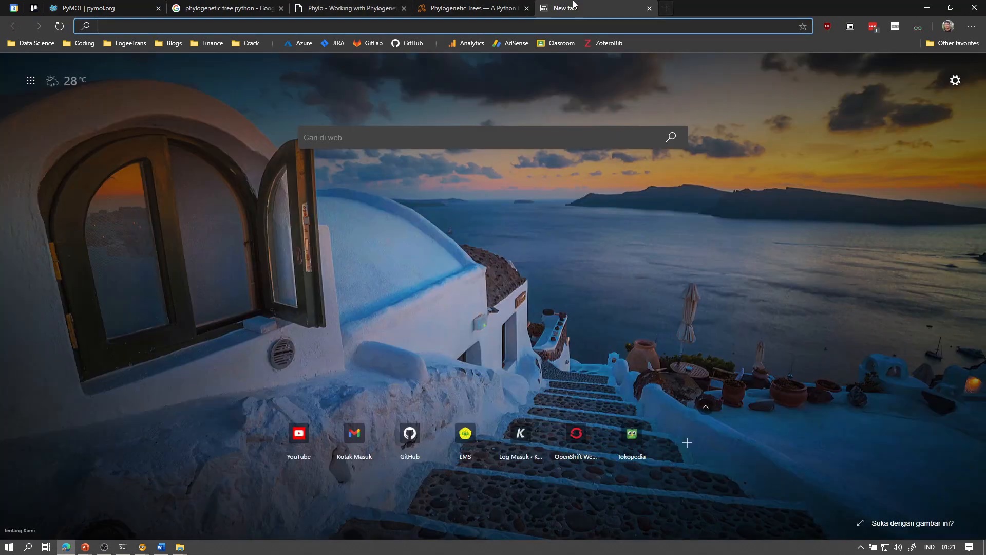
{"action": "type", "text": "seedr.cc"}
{"action": "left_click", "coordinate": [442, 83]}
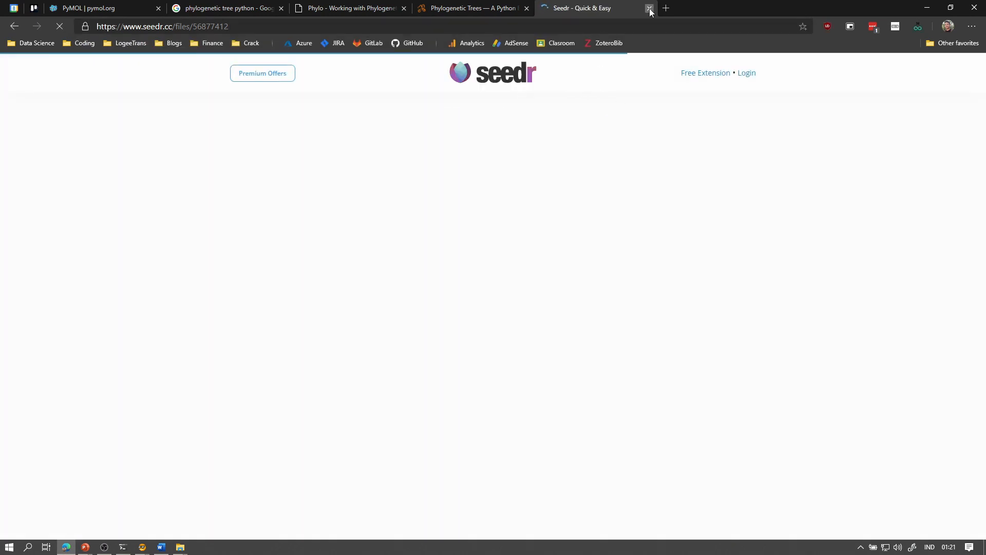
{"action": "left_click", "coordinate": [650, 9]}
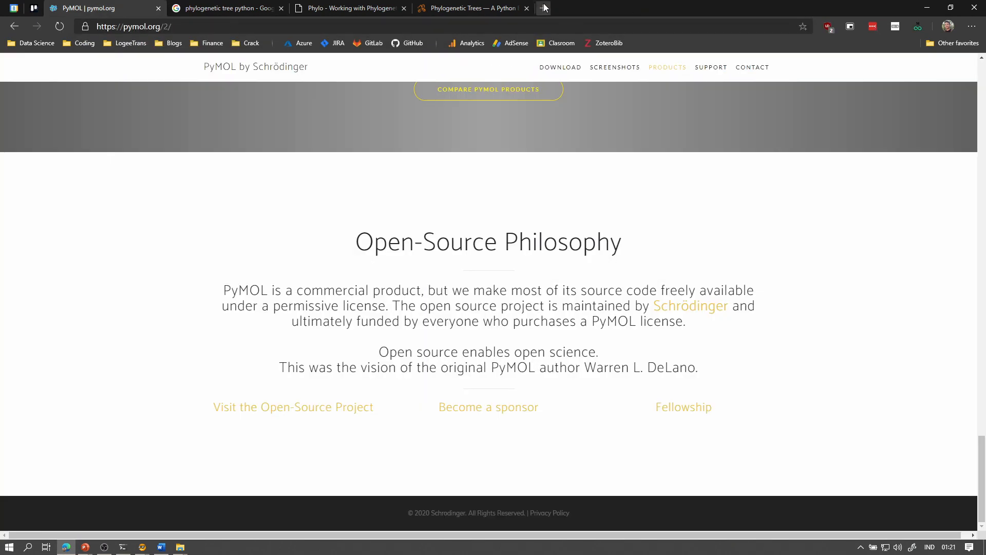
Step: Open the UCI Machine Learning Repository's Iris Data Set page in a new browser tab
{"action": "key", "text": "ctrl+t"}
{"action": "type", "text": "seed"}
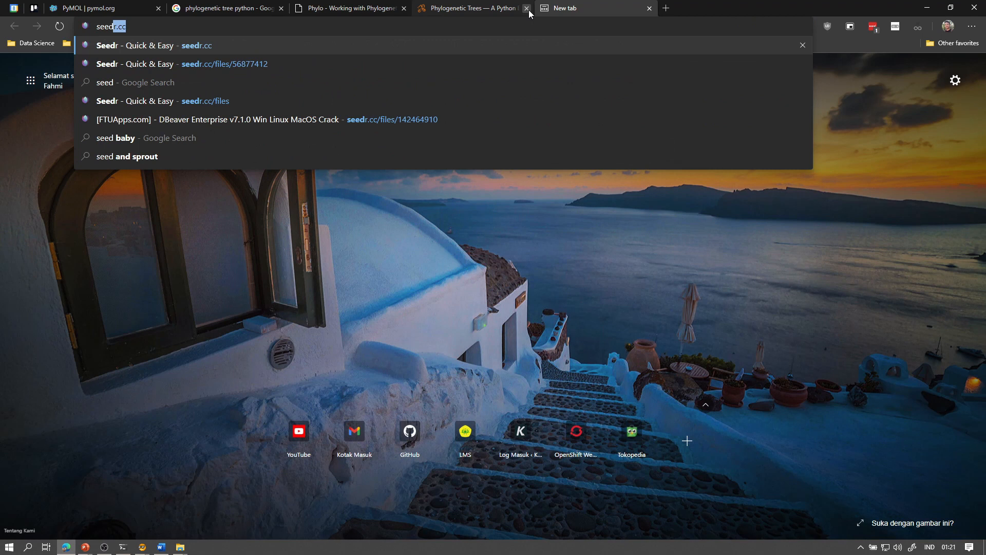
{"action": "key", "text": "BackSpace"}
{"action": "key", "text": "BackSpace"}
{"action": "key", "text": "BackSpace"}
{"action": "key", "text": "BackSpace"}
{"action": "key", "text": "BackSpace"}
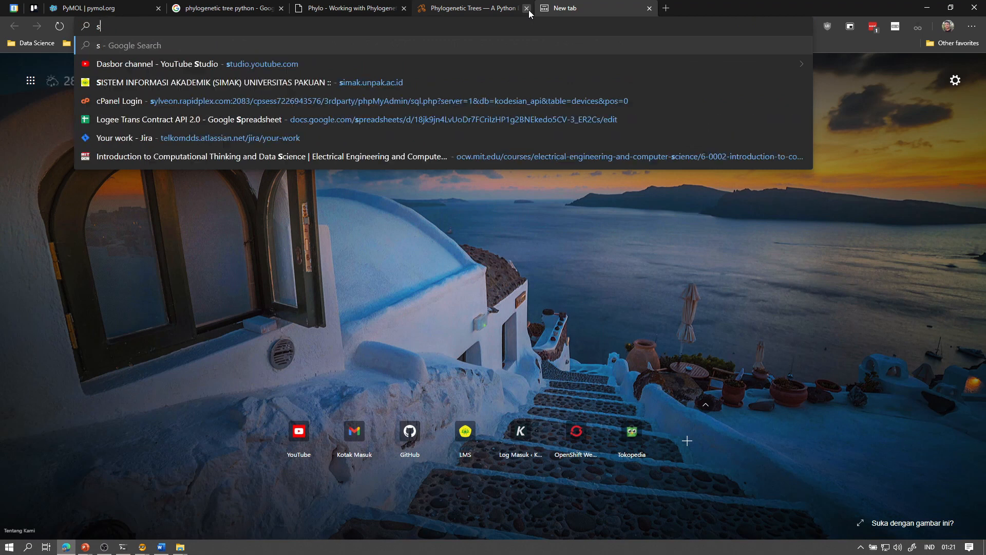
{"action": "type", "text": "uci"}
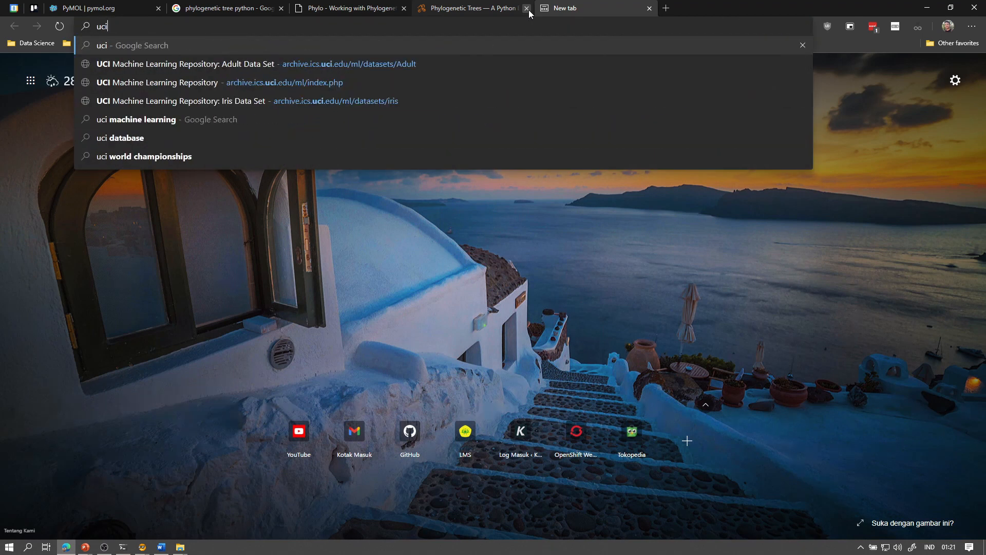
{"action": "key", "text": "Down"}
{"action": "key", "text": "Down"}
{"action": "key", "text": "Down"}
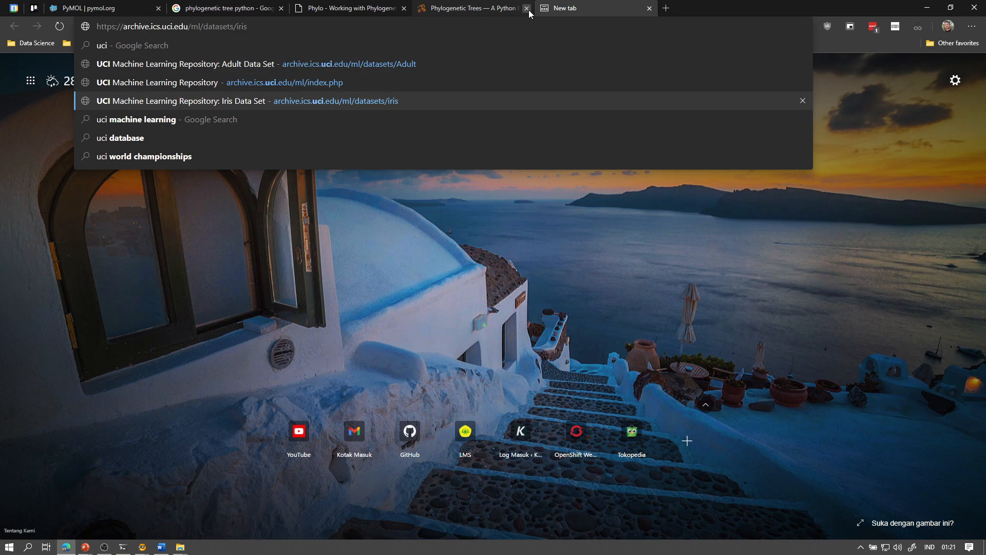
{"action": "key", "text": "Return"}
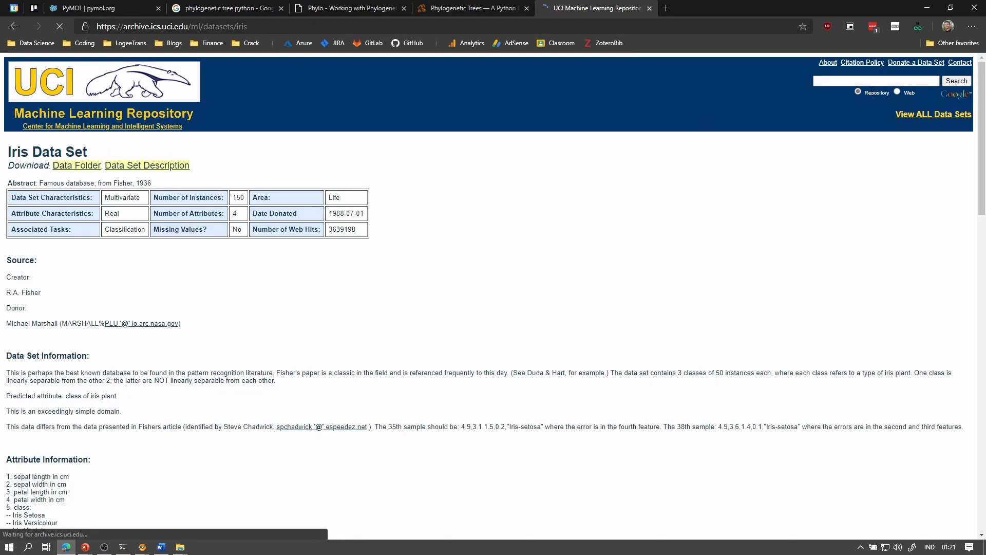
Step: Search the UCI repository for "seed" and open the seeds Data Set page
{"action": "left_click", "coordinate": [864, 82]}
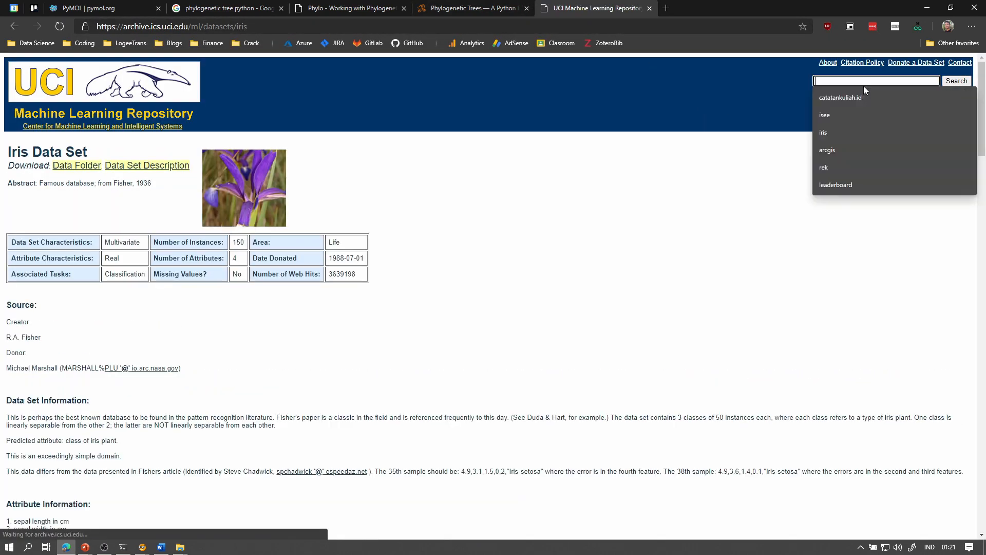
{"action": "type", "text": "seed"}
{"action": "key", "text": "Return"}
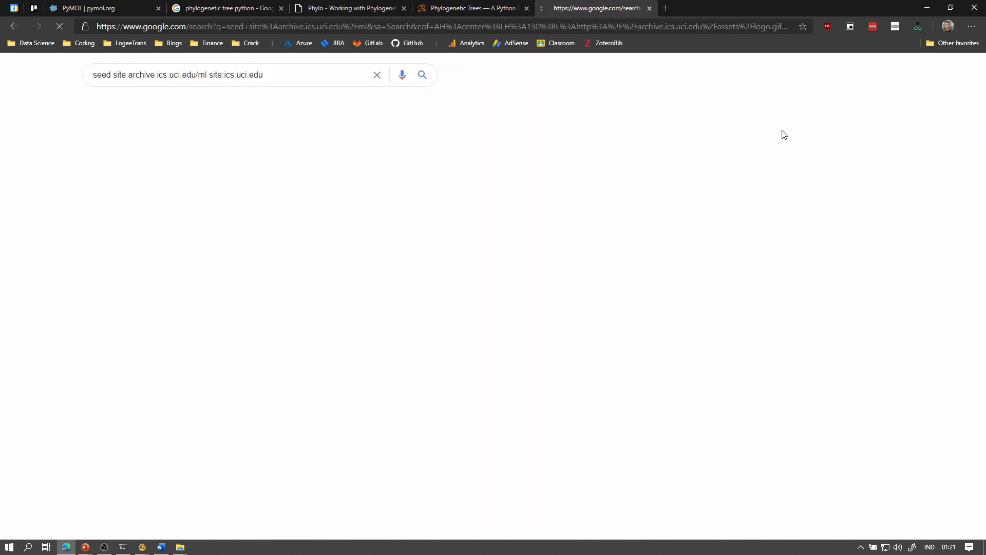
{"action": "left_click", "coordinate": [299, 160]}
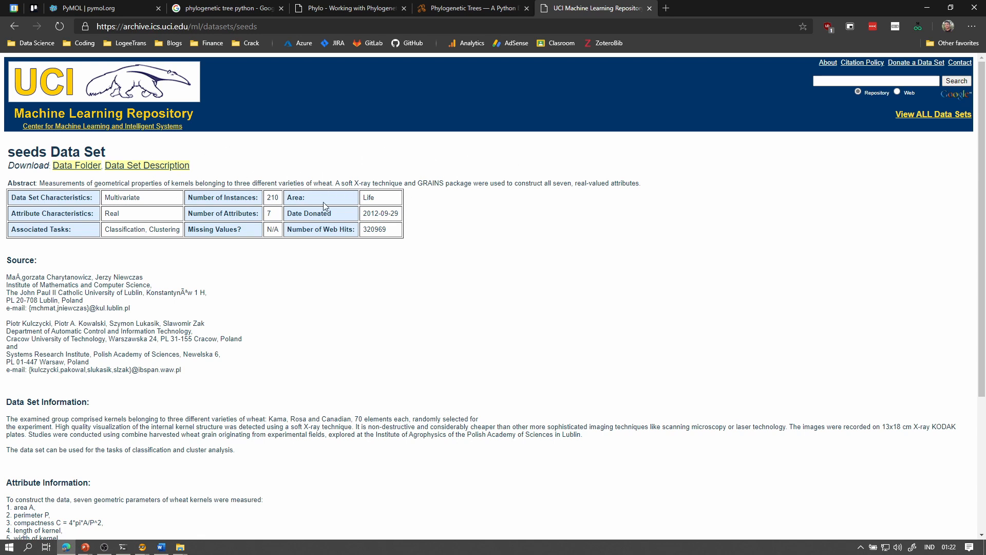
Step: Read the seeds Data Set Information and highlight the names of the three wheat varieties
{"action": "scroll", "coordinate": [417, 235], "scroll_direction": "down", "scroll_amount": 4}
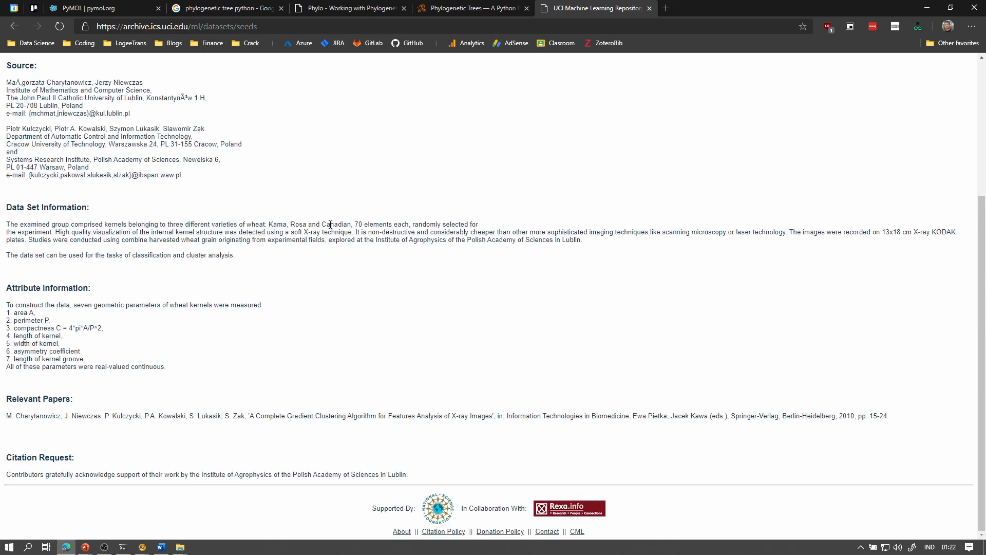
{"action": "left_click_drag", "start_coordinate": [2, 226], "coordinate": [120, 225]}
{"action": "left_click", "coordinate": [47, 224]}
{"action": "left_click_drag", "start_coordinate": [7, 223], "coordinate": [494, 227]}
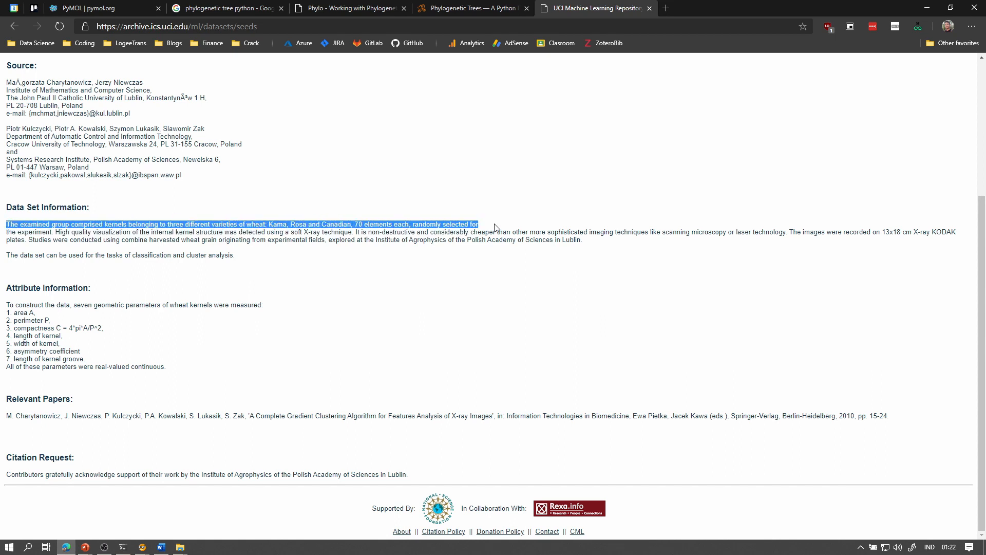
{"action": "left_click", "coordinate": [308, 240]}
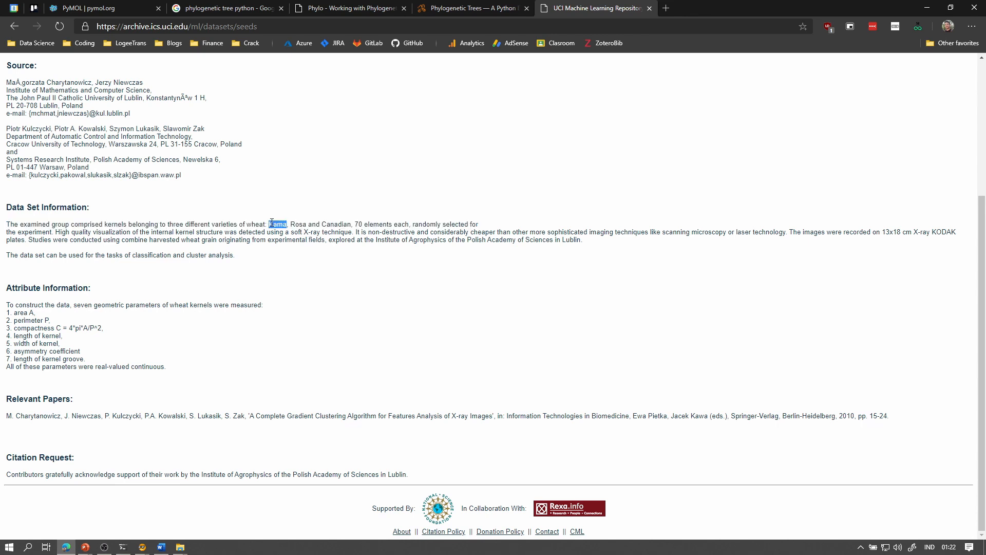
{"action": "left_click_drag", "start_coordinate": [268, 224], "coordinate": [348, 222]}
Step: Switch to Orange, rename the variety values 1, 2 and 3 as Kama, Rosa and Canadian in Edit Domain, and apply the changes
{"action": "left_click", "coordinate": [143, 546]}
{"action": "left_click", "coordinate": [194, 511]}
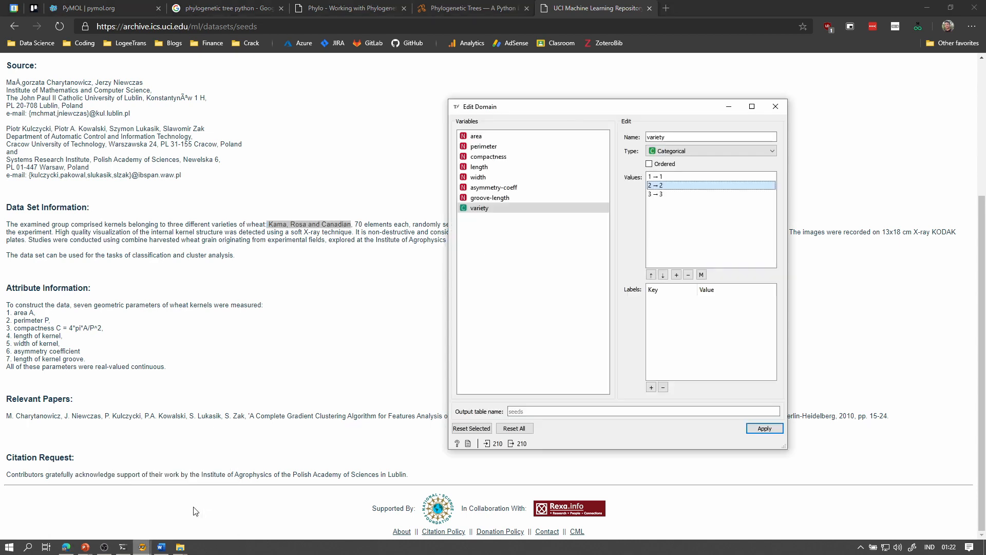
{"action": "double_click", "coordinate": [667, 173]}
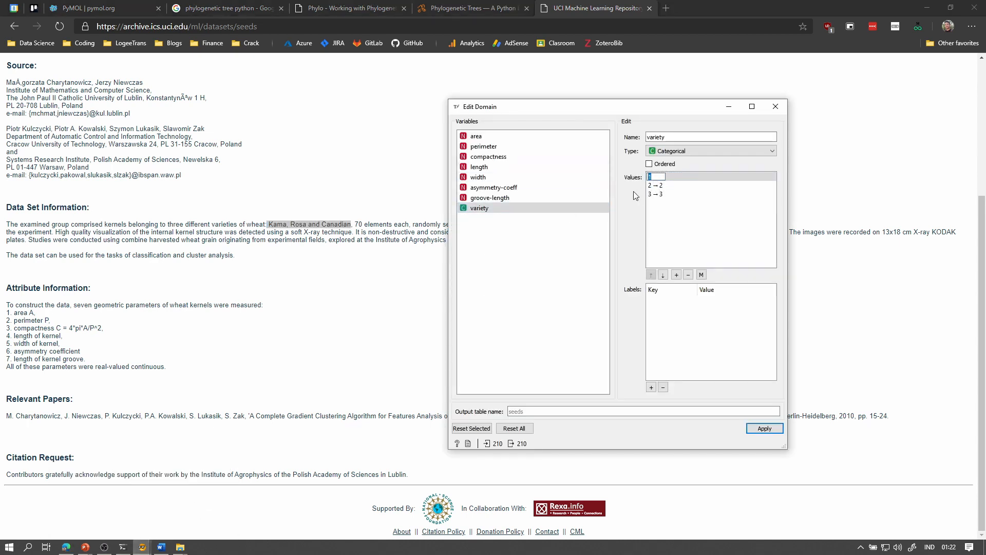
{"action": "type", "text": "Kama"}
{"action": "key", "text": "Return"}
{"action": "double_click", "coordinate": [691, 186]}
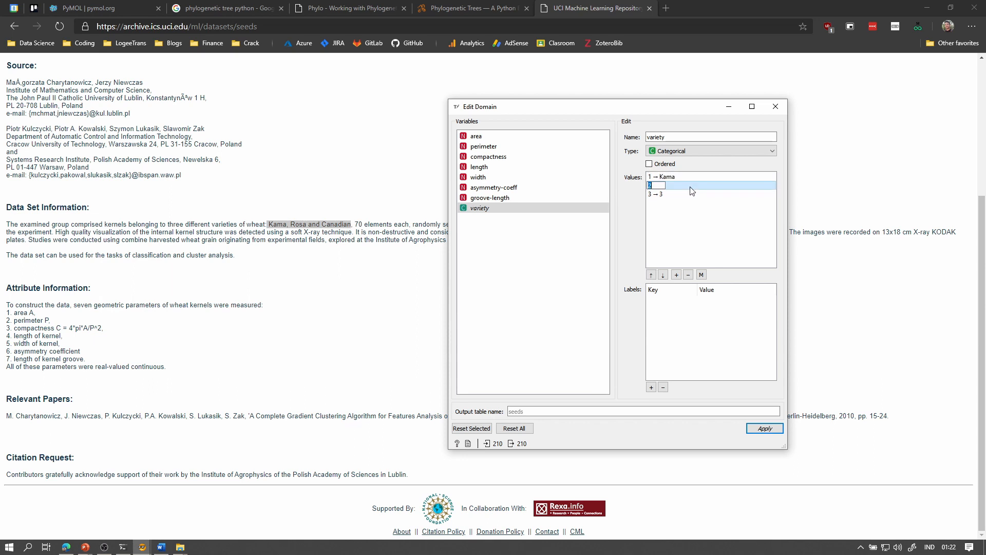
{"action": "type", "text": "Rosa"}
{"action": "key", "text": "Return"}
{"action": "double_click", "coordinate": [670, 195]}
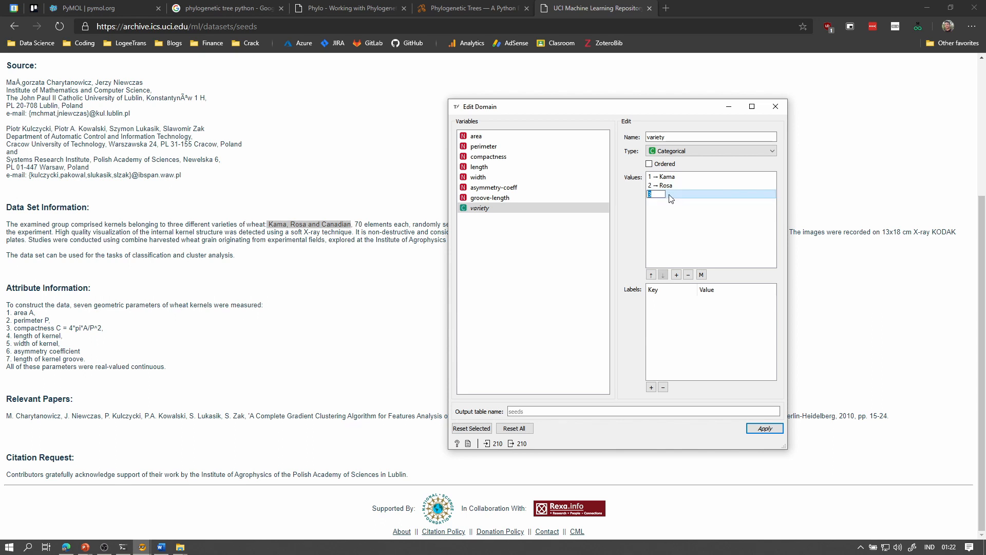
{"action": "type", "text": "Canadian"}
{"action": "key", "text": "Return"}
{"action": "left_click", "coordinate": [773, 432]}
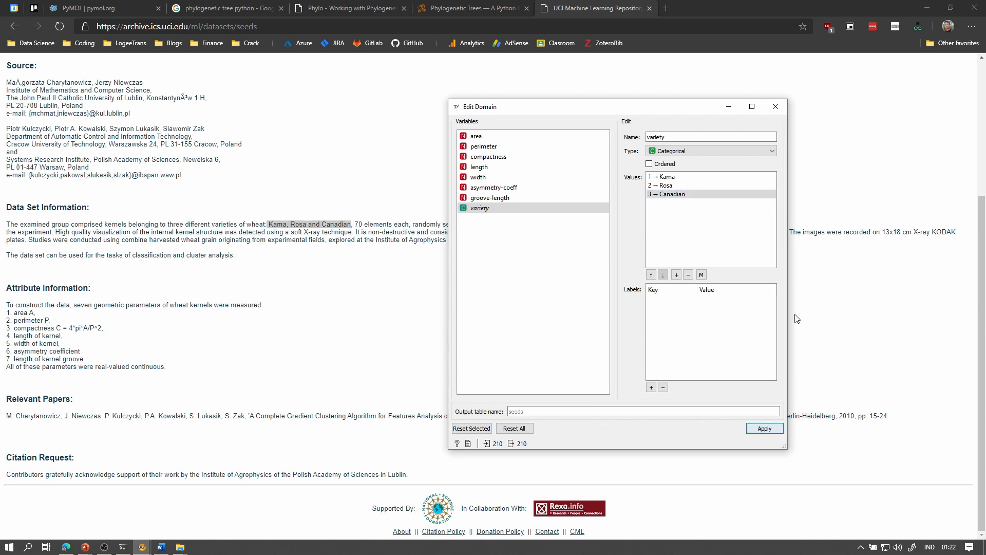
{"action": "left_click", "coordinate": [776, 107]}
Step: Remove the link between File and Data Table, and connect Edit Domain's output to the Data Table instead
{"action": "left_click", "coordinate": [144, 546]}
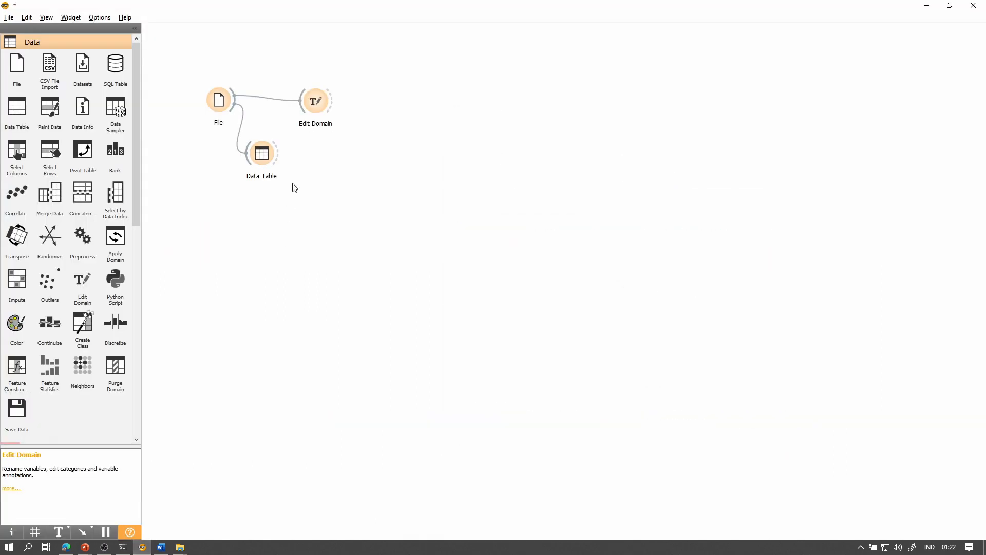
{"action": "left_click", "coordinate": [263, 154]}
{"action": "double_click", "coordinate": [263, 154]}
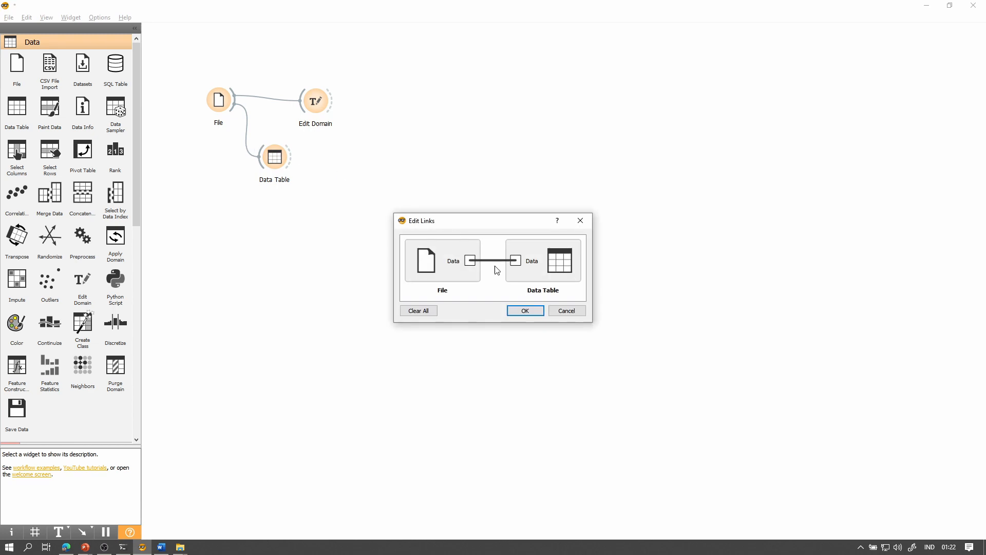
{"action": "left_click", "coordinate": [494, 266]}
{"action": "key", "text": "Return"}
{"action": "left_click_drag", "start_coordinate": [285, 161], "coordinate": [327, 116]}
Step: Open the Data Table and check the renamed variety labels through its rows, then close it
{"action": "double_click", "coordinate": [391, 165]}
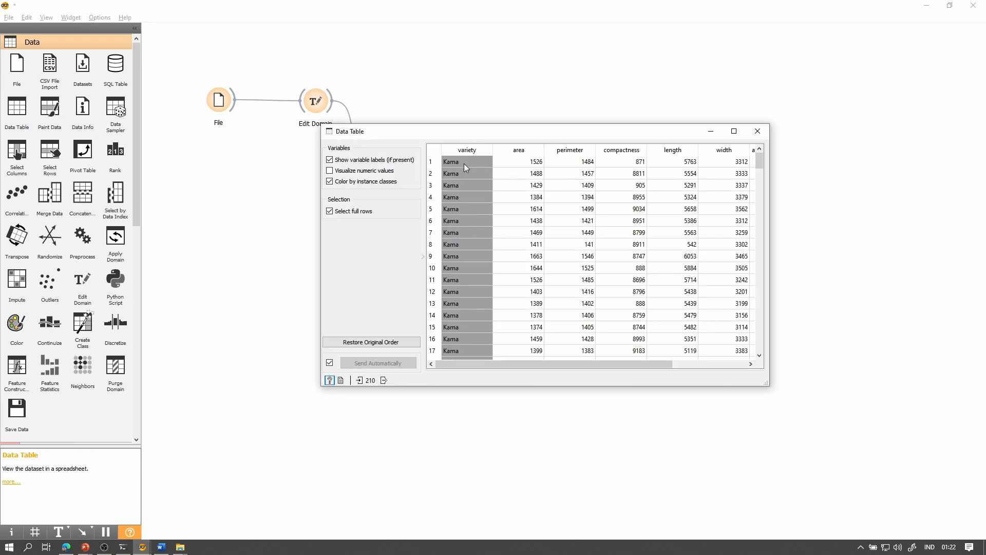
{"action": "scroll", "coordinate": [464, 162], "scroll_direction": "down", "scroll_amount": 15}
{"action": "scroll", "coordinate": [464, 161], "scroll_direction": "down", "scroll_amount": 20}
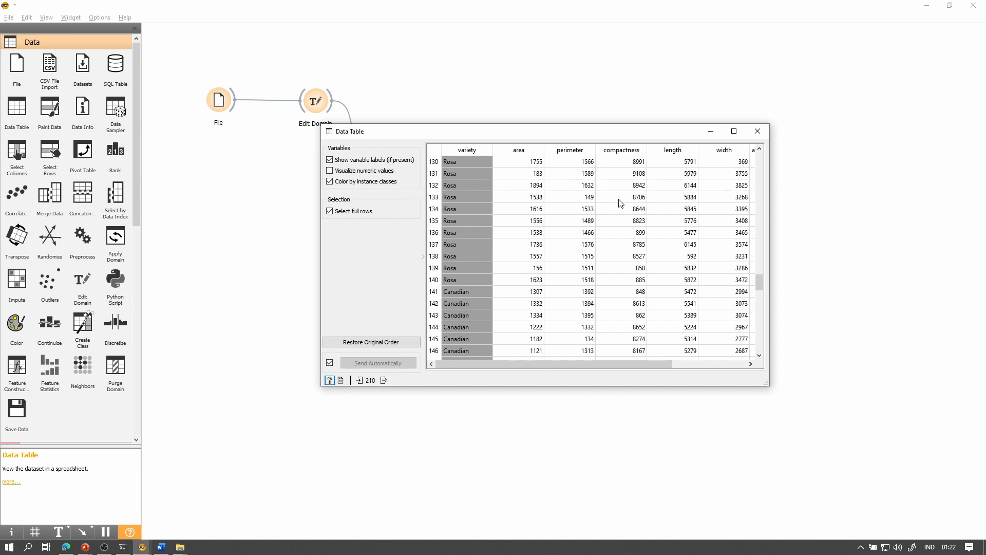
{"action": "left_click", "coordinate": [757, 132]}
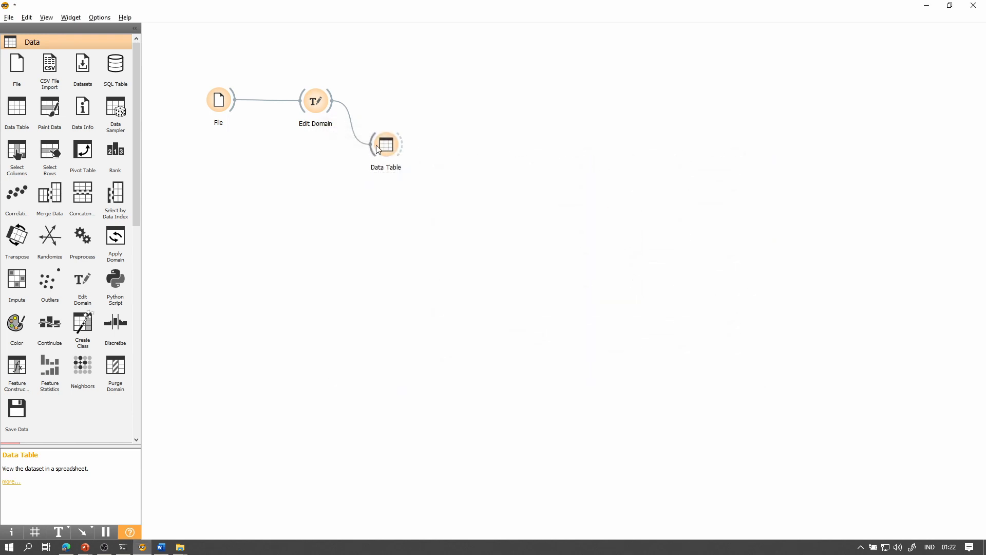
Step: Add a Test and Score widget to the workflow and move the Data Table up, clear of the space between it and Edit Domain
{"action": "left_click_drag", "start_coordinate": [394, 148], "coordinate": [413, 112]}
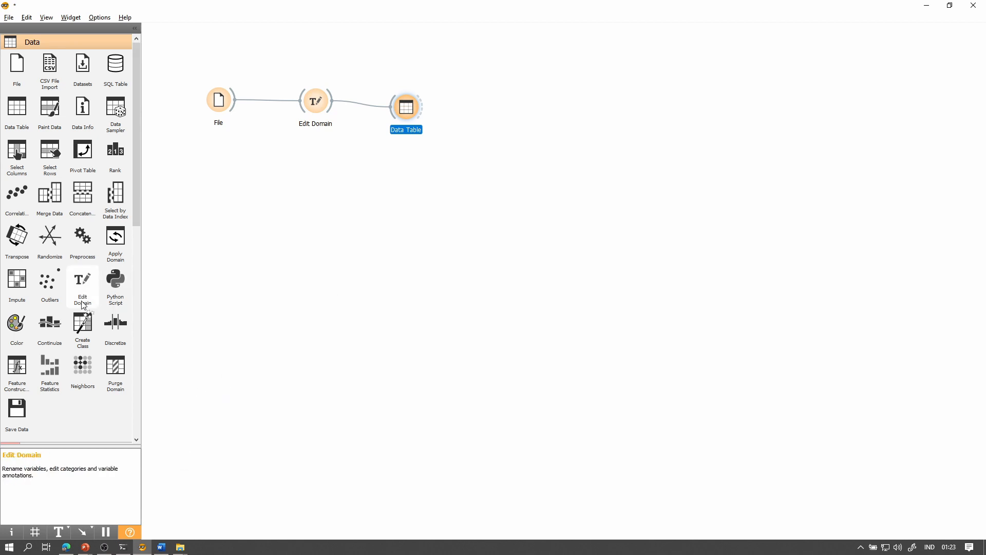
{"action": "scroll", "coordinate": [82, 304], "scroll_direction": "down", "scroll_amount": 5}
{"action": "left_click", "coordinate": [17, 314]}
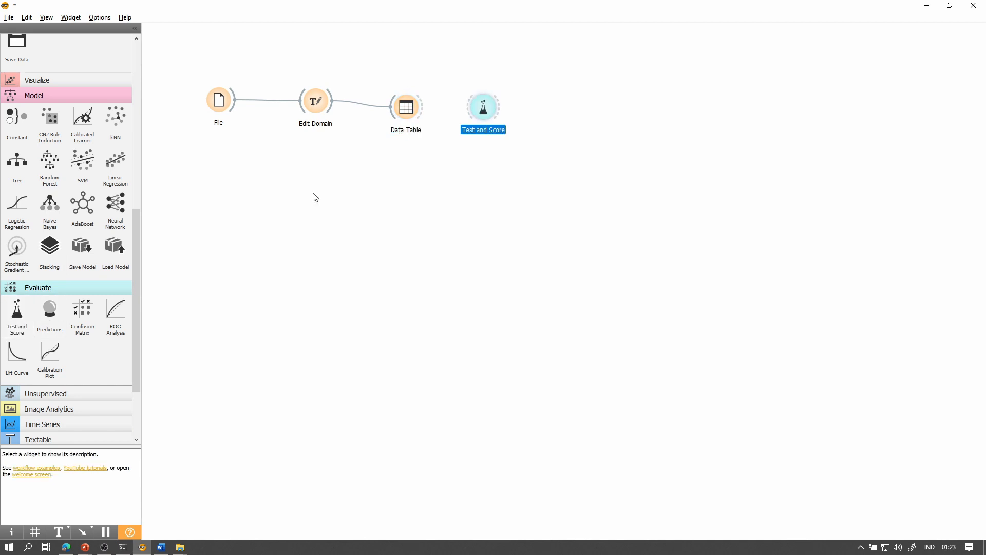
{"action": "left_click_drag", "start_coordinate": [403, 108], "coordinate": [381, 68]}
{"action": "mouse_move", "coordinate": [482, 113]}
{"action": "left_mouse_down"}
{"action": "mouse_move", "coordinate": [450, 123]}
{"action": "mouse_move", "coordinate": [464, 120]}
{"action": "left_mouse_up"}
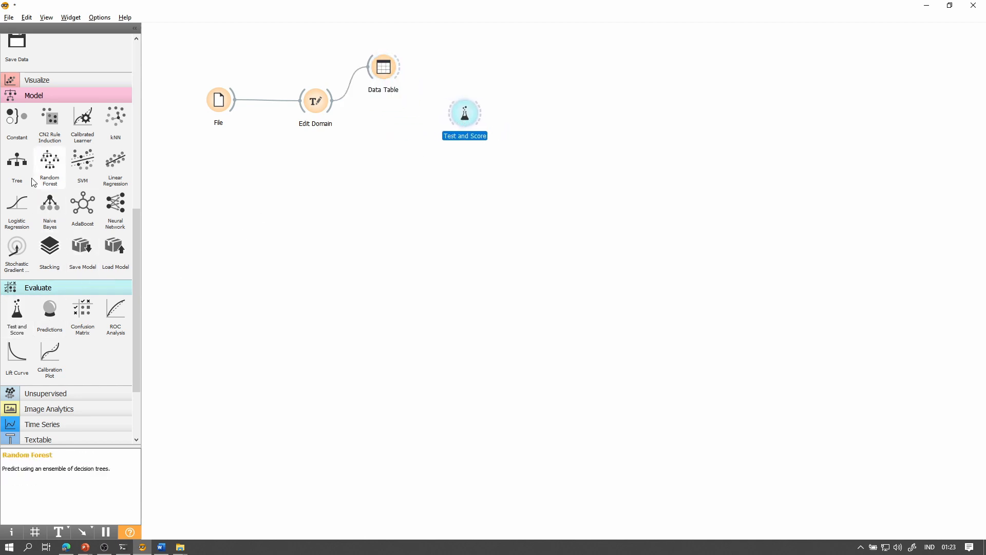
Step: Add Tree, Random Forest and AdaBoost widgets and stack them in a column below the Data Table
{"action": "left_click", "coordinate": [13, 184]}
{"action": "left_click", "coordinate": [49, 167]}
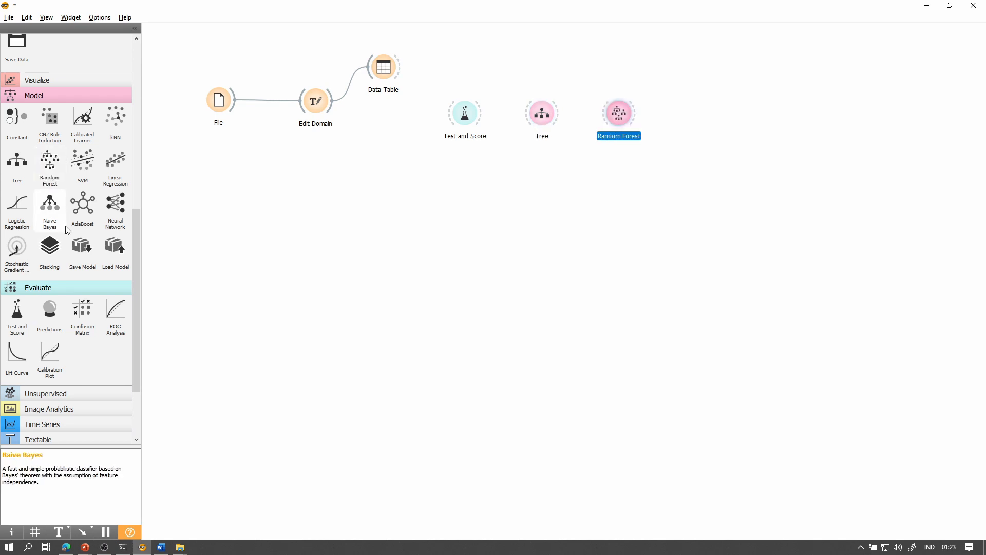
{"action": "left_click", "coordinate": [93, 213]}
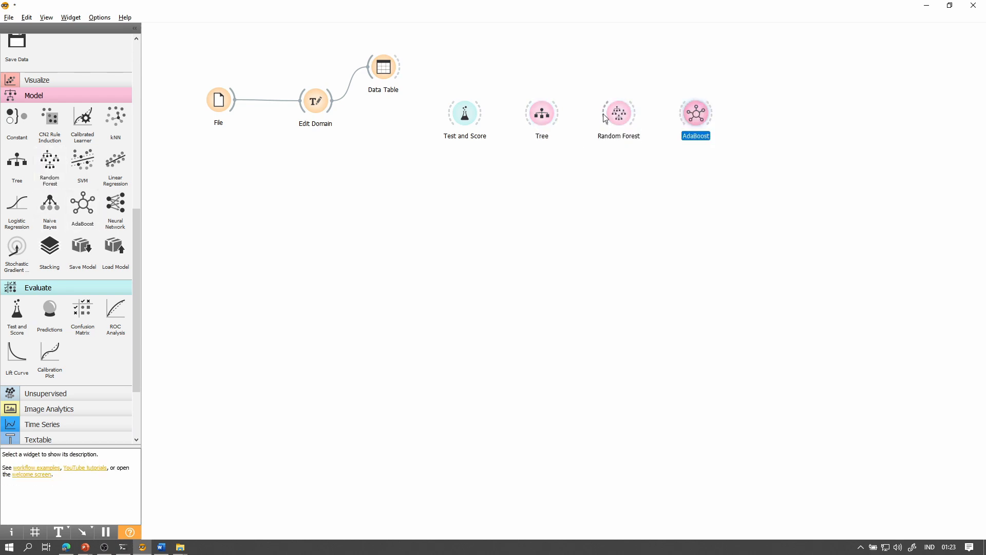
{"action": "left_click_drag", "start_coordinate": [541, 117], "coordinate": [381, 172]}
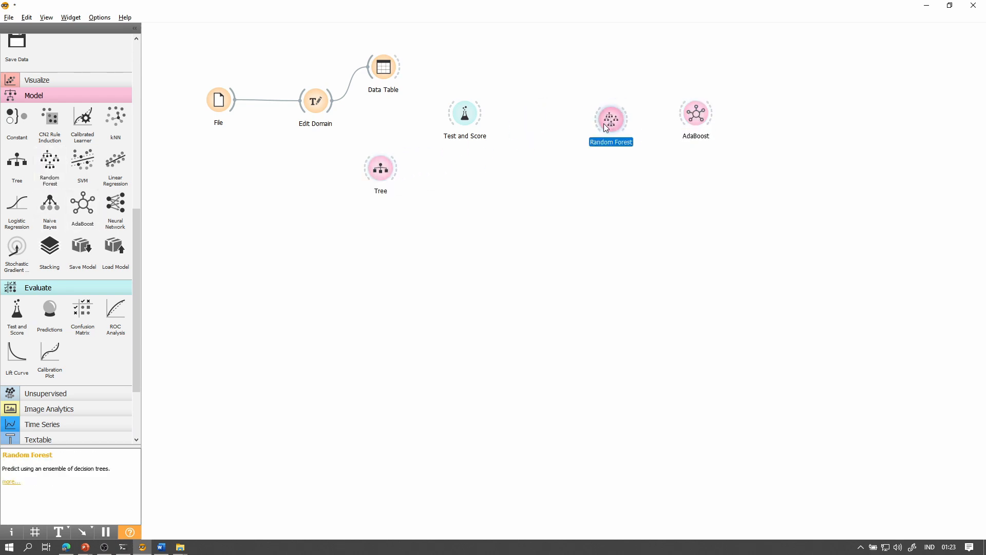
{"action": "left_click_drag", "start_coordinate": [617, 115], "coordinate": [379, 221]}
{"action": "left_click_drag", "start_coordinate": [698, 120], "coordinate": [387, 276]}
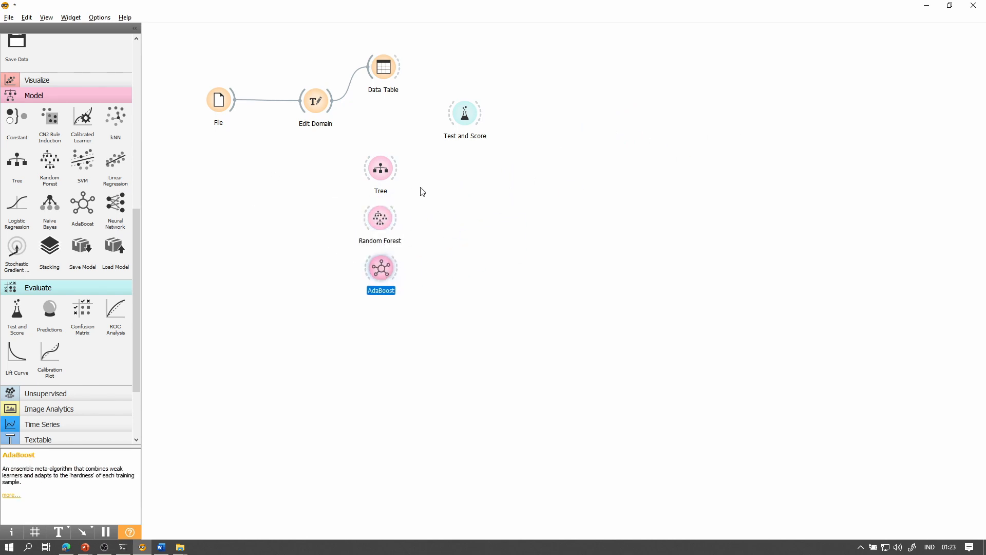
Step: Connect the Tree, Random Forest, AdaBoost and Edit Domain outputs to Test and Score
{"action": "left_click", "coordinate": [437, 193]}
{"action": "left_click_drag", "start_coordinate": [393, 172], "coordinate": [450, 114]}
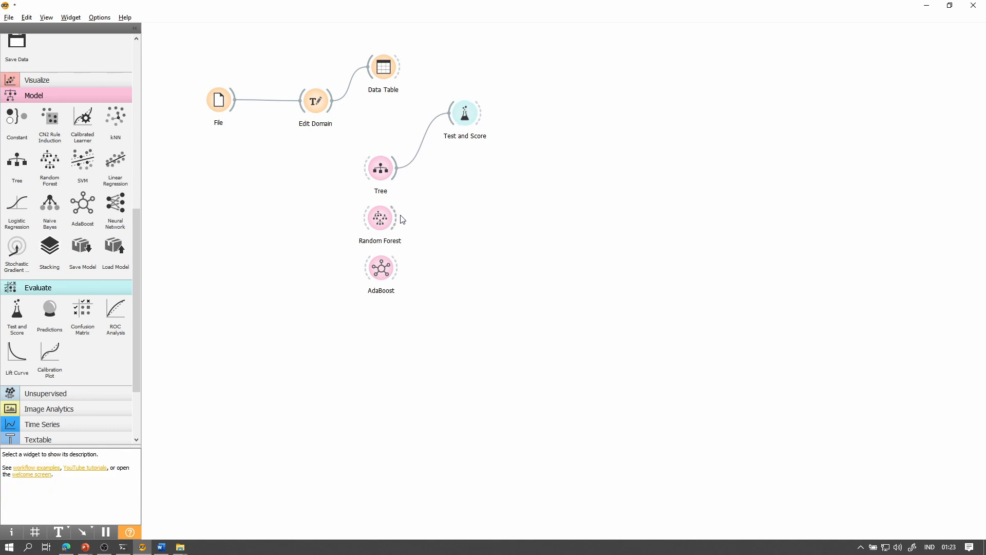
{"action": "left_click_drag", "start_coordinate": [398, 218], "coordinate": [452, 117]}
{"action": "left_click_drag", "start_coordinate": [397, 267], "coordinate": [451, 115]}
{"action": "left_click_drag", "start_coordinate": [335, 110], "coordinate": [450, 112]}
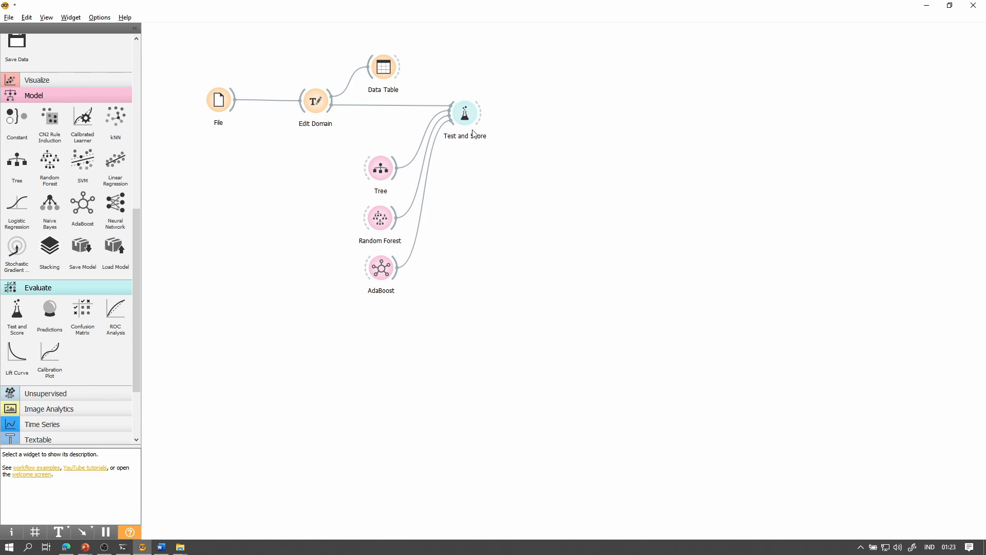
Step: Open Test and Score, compare the evaluation results of Random Forest, Tree and AdaBoost, then close it
{"action": "double_click", "coordinate": [465, 113]}
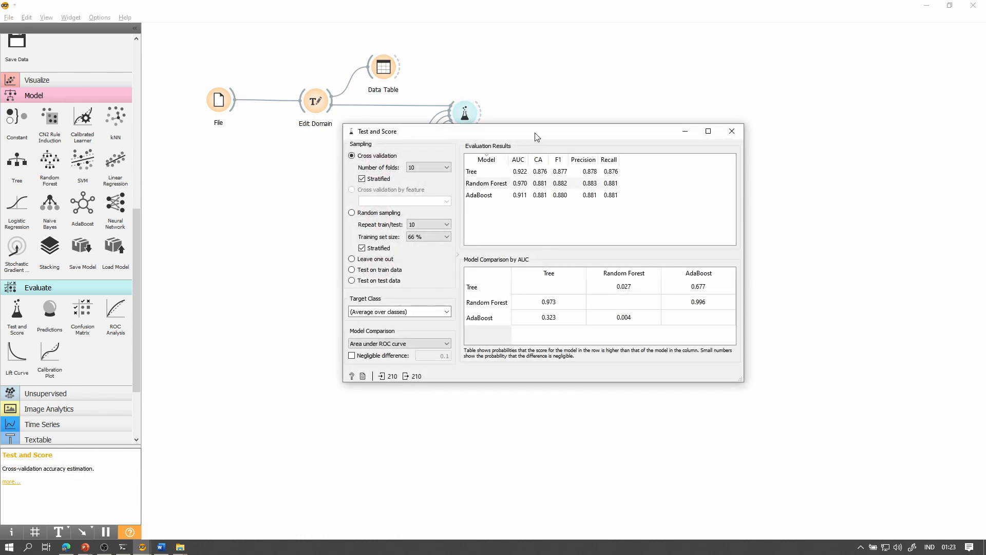
{"action": "left_click_drag", "start_coordinate": [537, 136], "coordinate": [657, 173]}
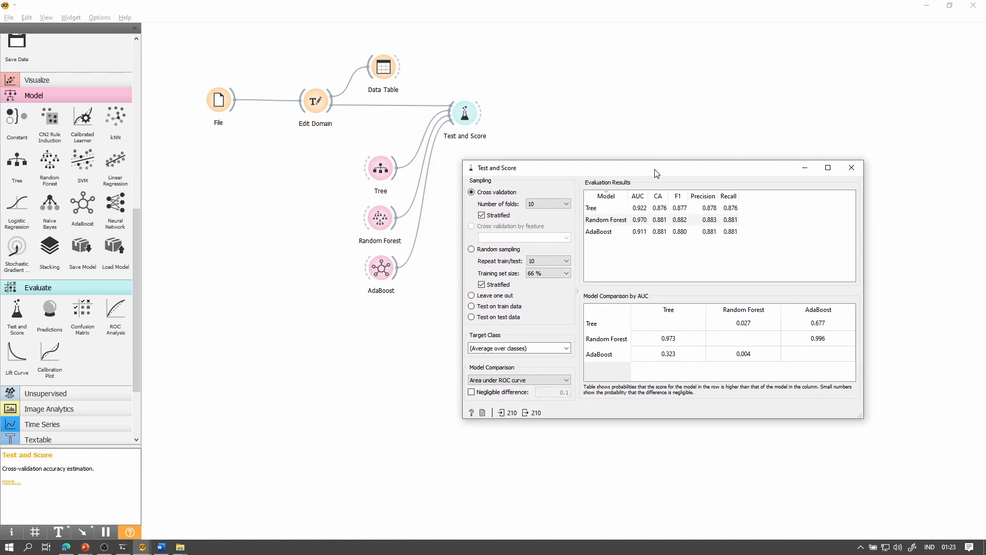
{"action": "left_click", "coordinate": [650, 221]}
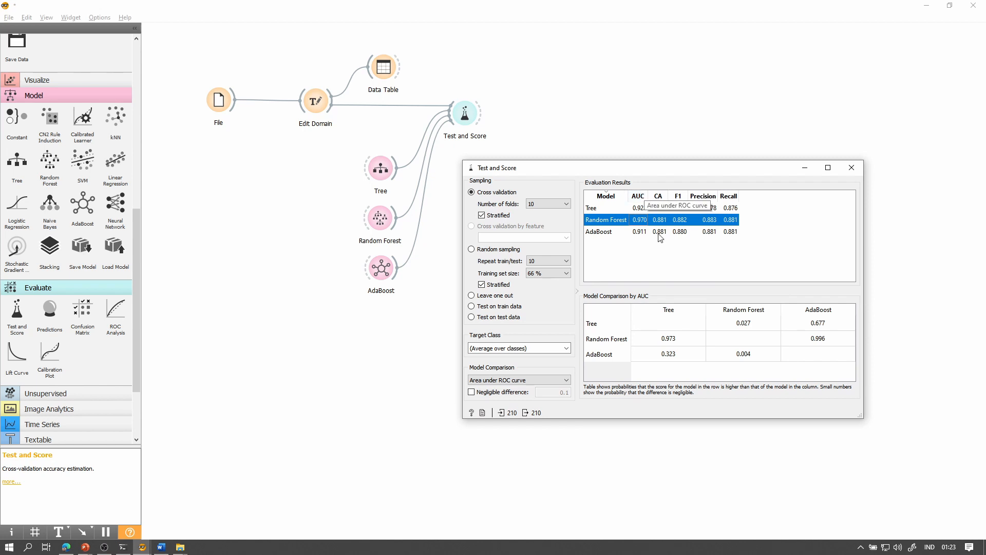
{"action": "left_click", "coordinate": [642, 212]}
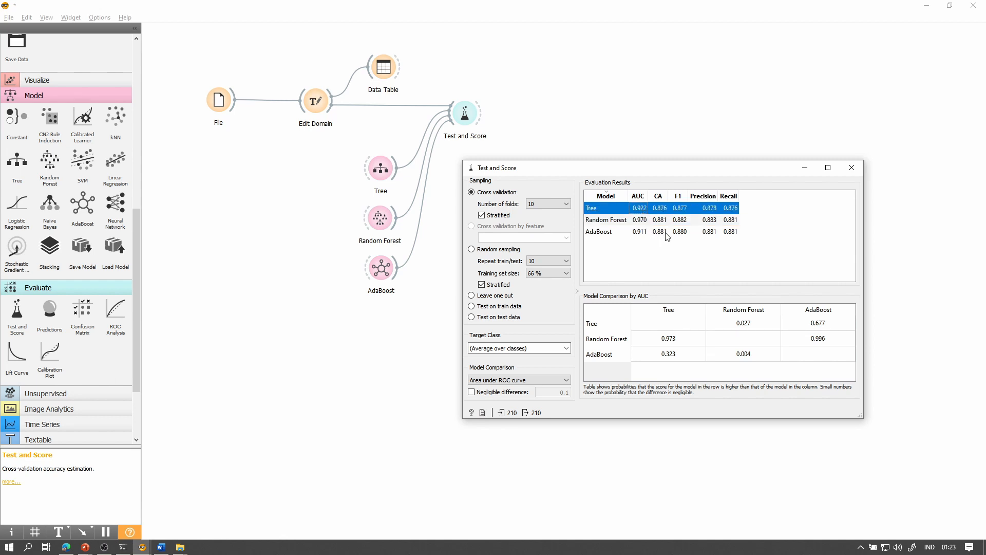
{"action": "left_click", "coordinate": [645, 235]}
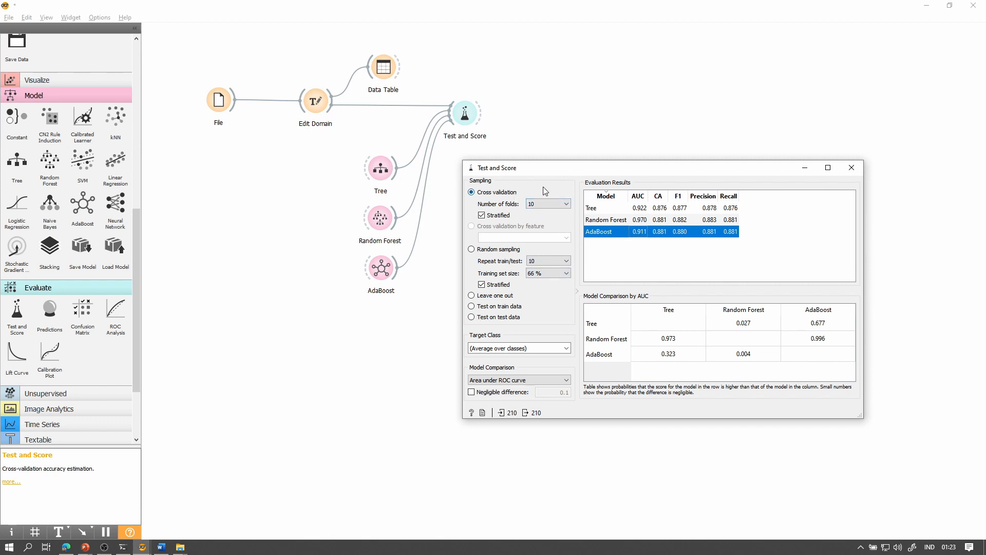
{"action": "left_click", "coordinate": [852, 168]}
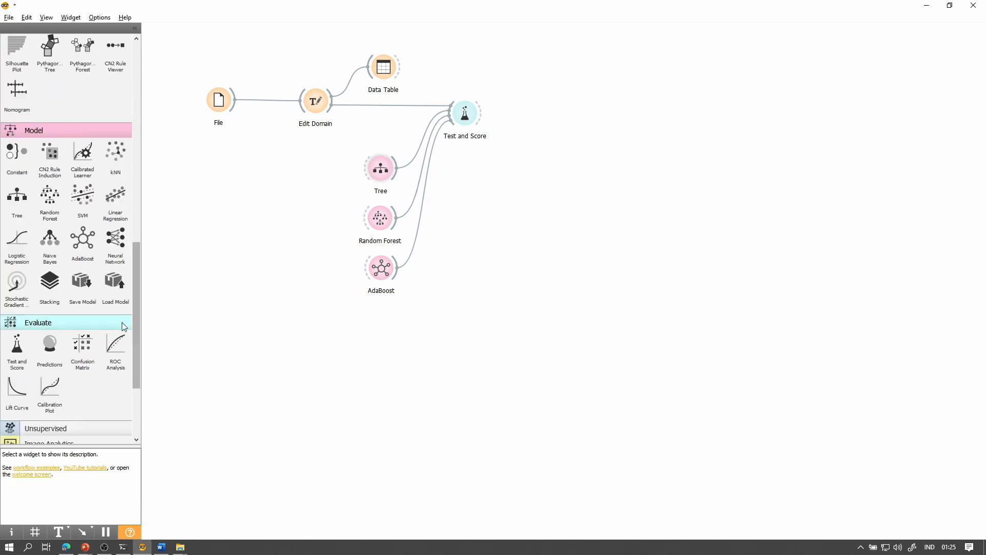
Step: Add a Tree Viewer beside the Tree widget and connect Tree's output to it
{"action": "scroll", "coordinate": [92, 316], "scroll_direction": "up", "scroll_amount": 4}
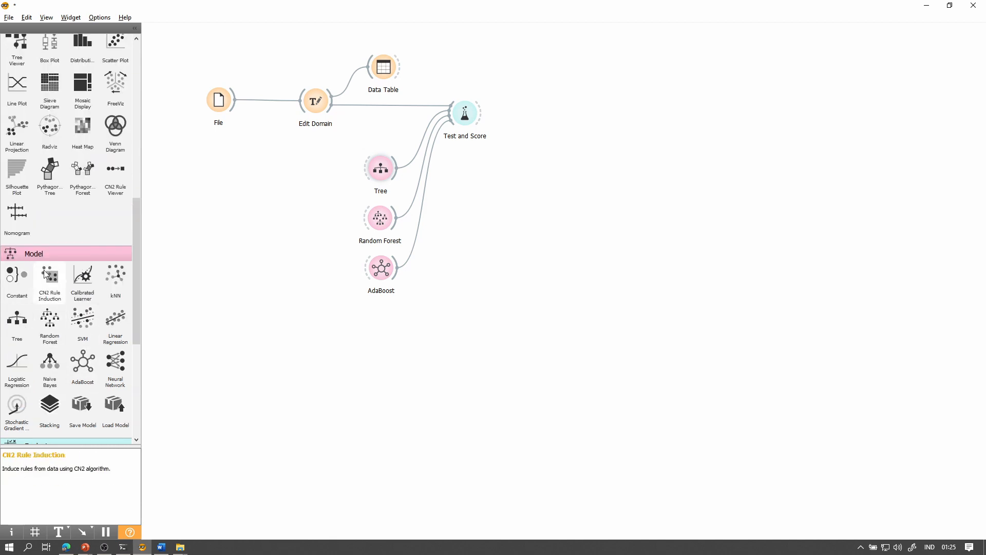
{"action": "scroll", "coordinate": [47, 199], "scroll_direction": "up", "scroll_amount": 5}
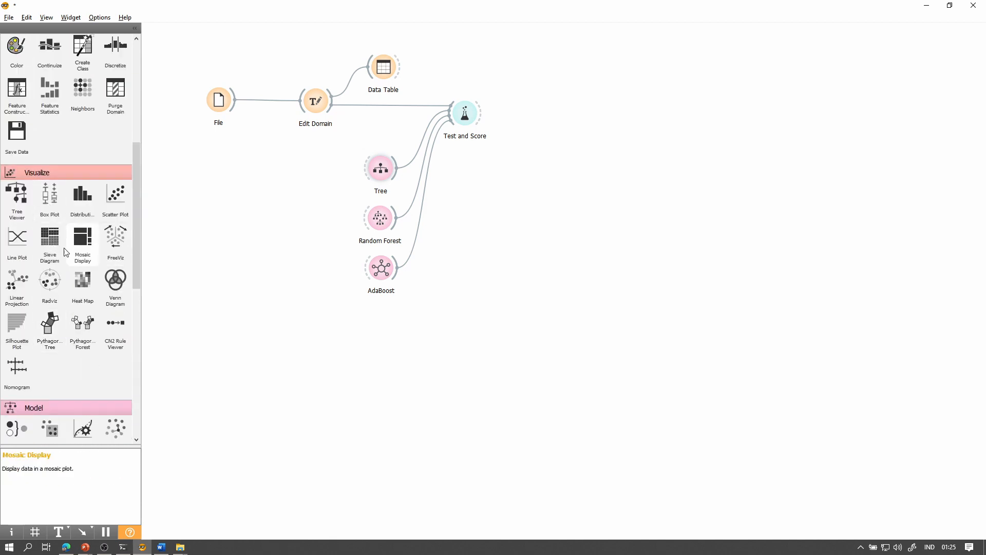
{"action": "left_click_drag", "start_coordinate": [24, 199], "coordinate": [397, 173]}
{"action": "left_click_drag", "start_coordinate": [489, 176], "coordinate": [491, 180]}
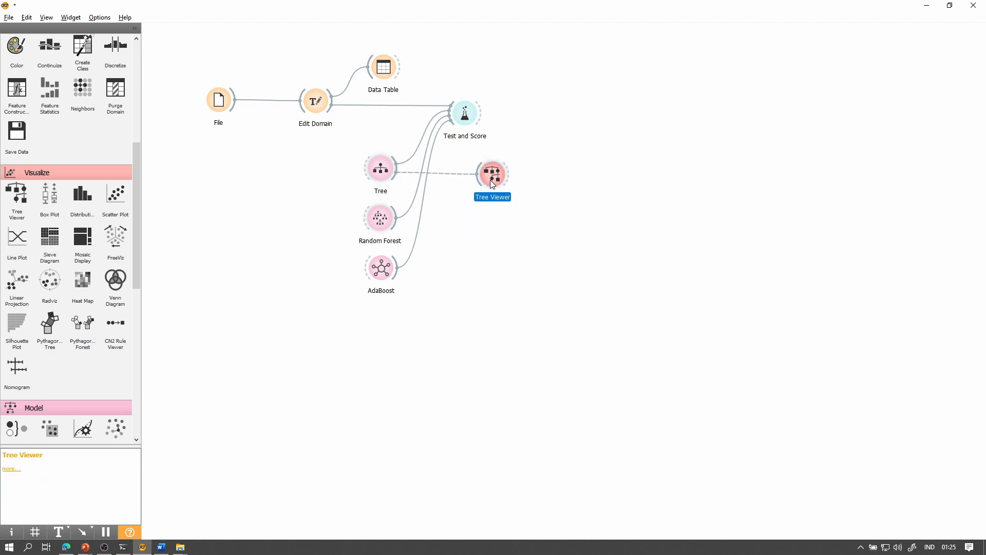
Step: Check the channels of the link between Tree and Tree Viewer, and connect Edit Domain's output to Tree
{"action": "double_click", "coordinate": [466, 175]}
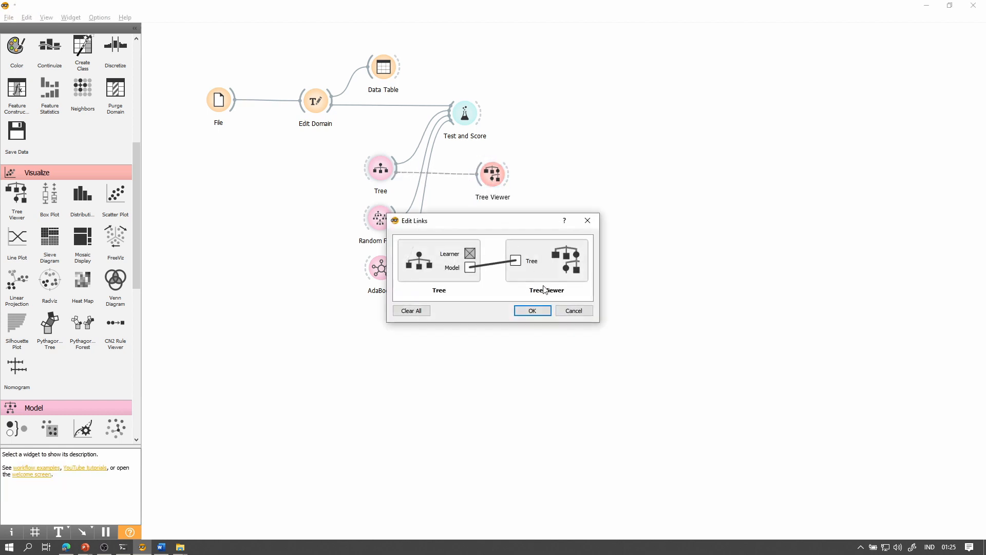
{"action": "left_click", "coordinate": [568, 310]}
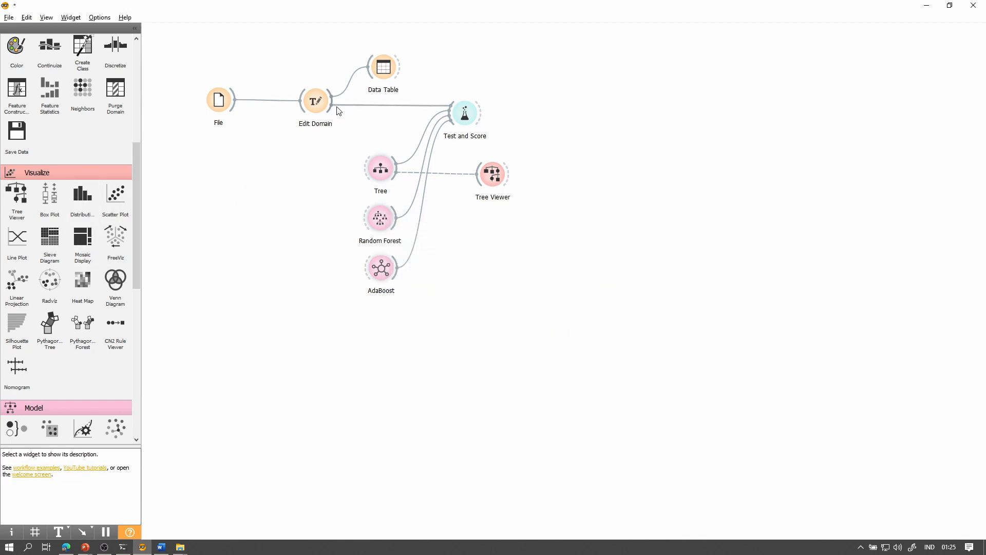
{"action": "left_click_drag", "start_coordinate": [332, 104], "coordinate": [367, 169]}
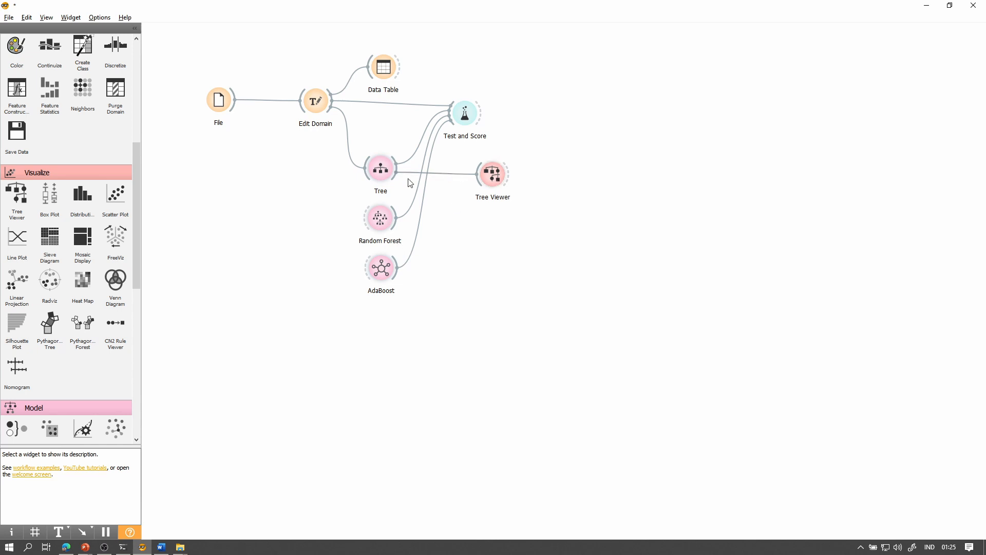
Step: Open the Tree Viewer, widen its window, and set the displayed tree depth to 4 levels
{"action": "double_click", "coordinate": [499, 178]}
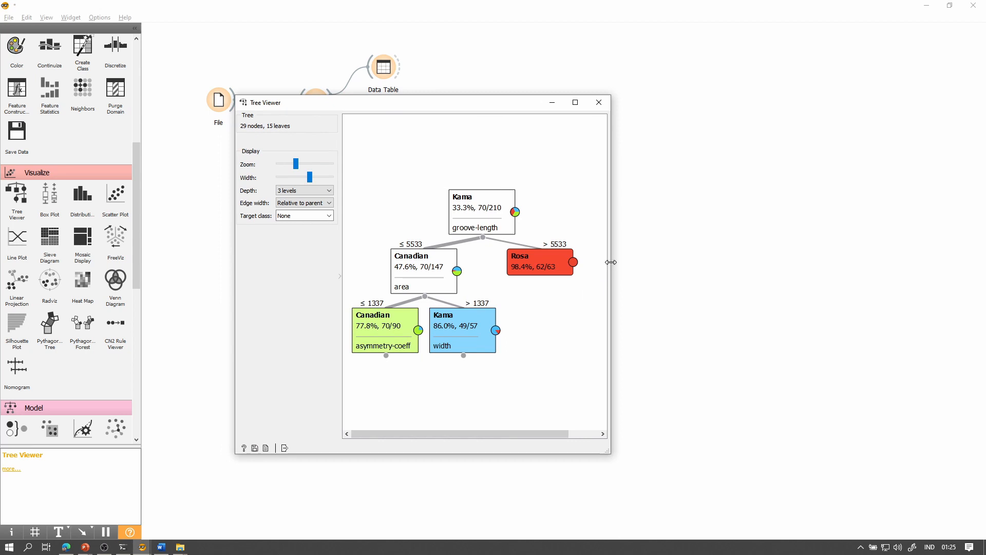
{"action": "left_click_drag", "start_coordinate": [611, 262], "coordinate": [770, 264]}
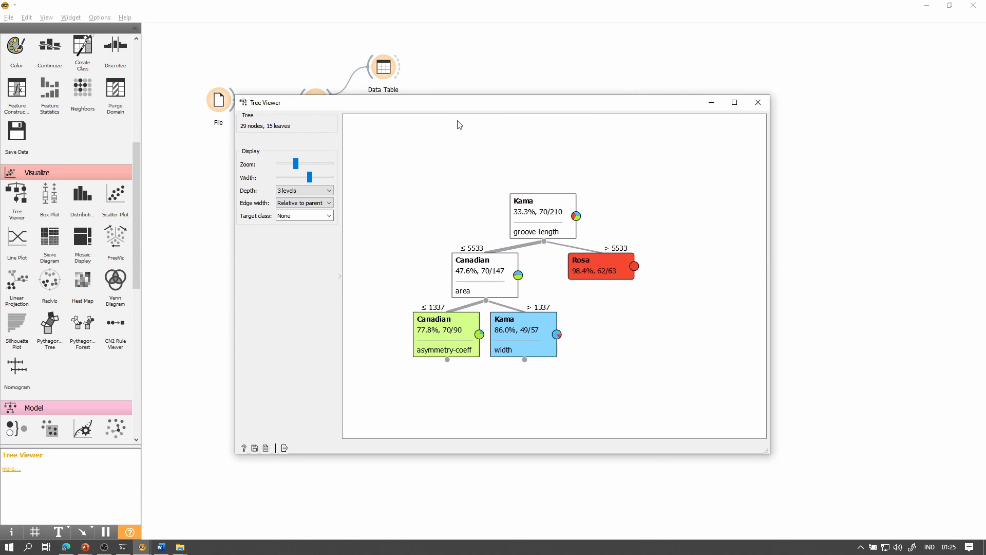
{"action": "left_click", "coordinate": [329, 191]}
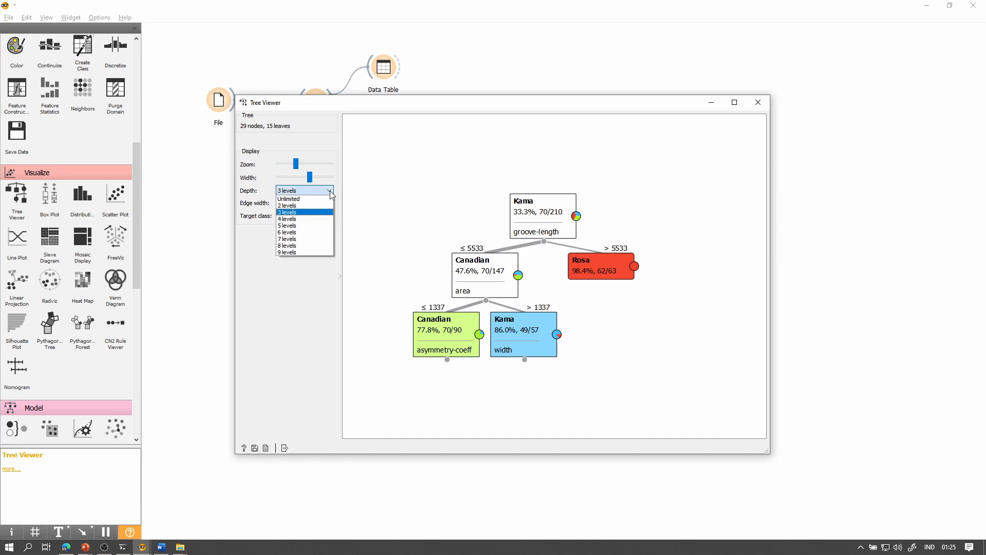
{"action": "left_click", "coordinate": [310, 218]}
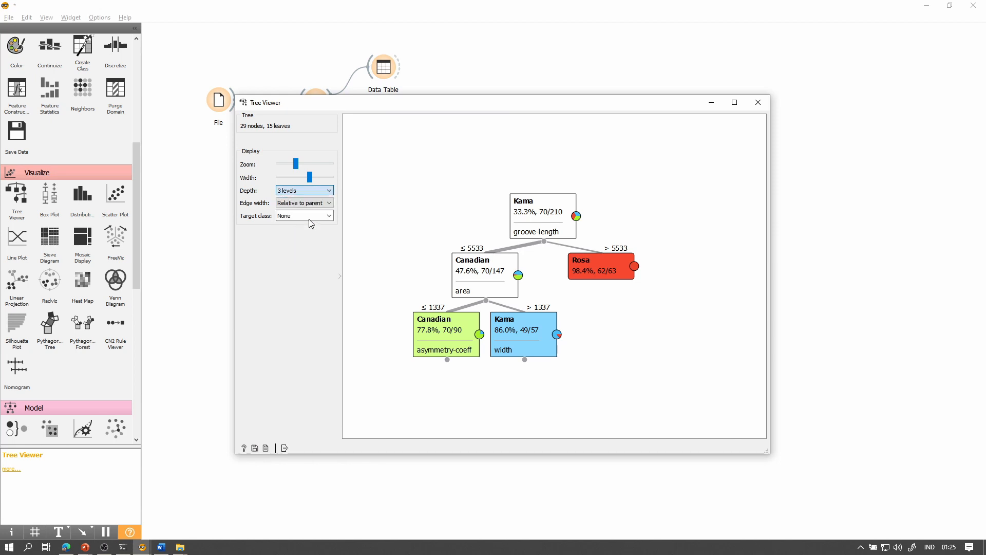
Step: Examine the split rules of the width node and its Kama and Rosa branches, then close the Tree Viewer
{"action": "left_click_drag", "start_coordinate": [639, 434], "coordinate": [605, 433]}
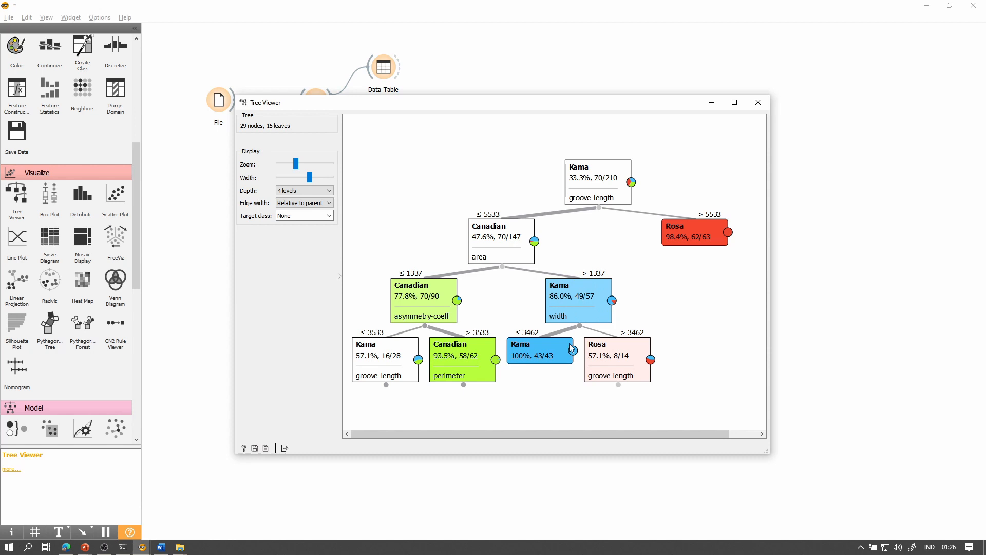
{"action": "mouse_move", "coordinate": [573, 322]}
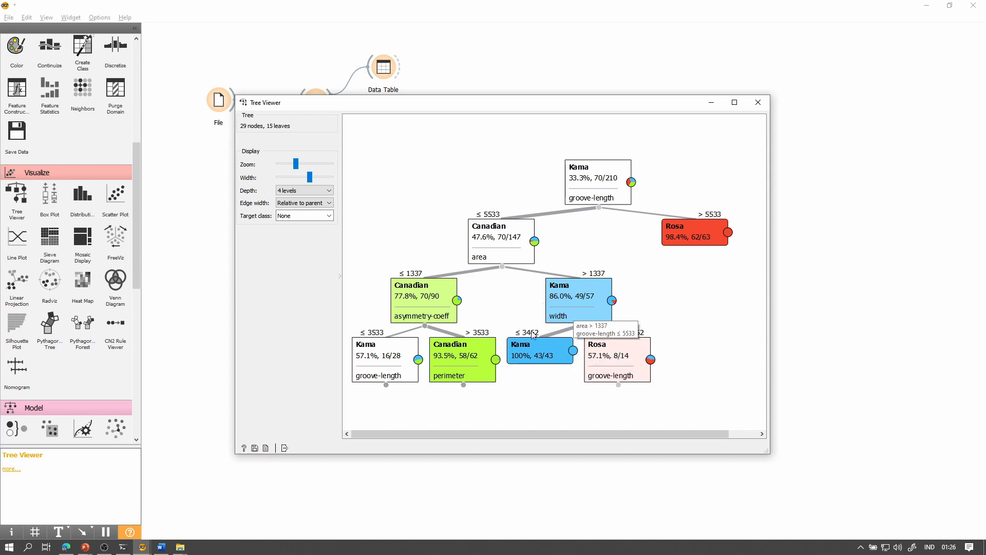
{"action": "mouse_move", "coordinate": [642, 344]}
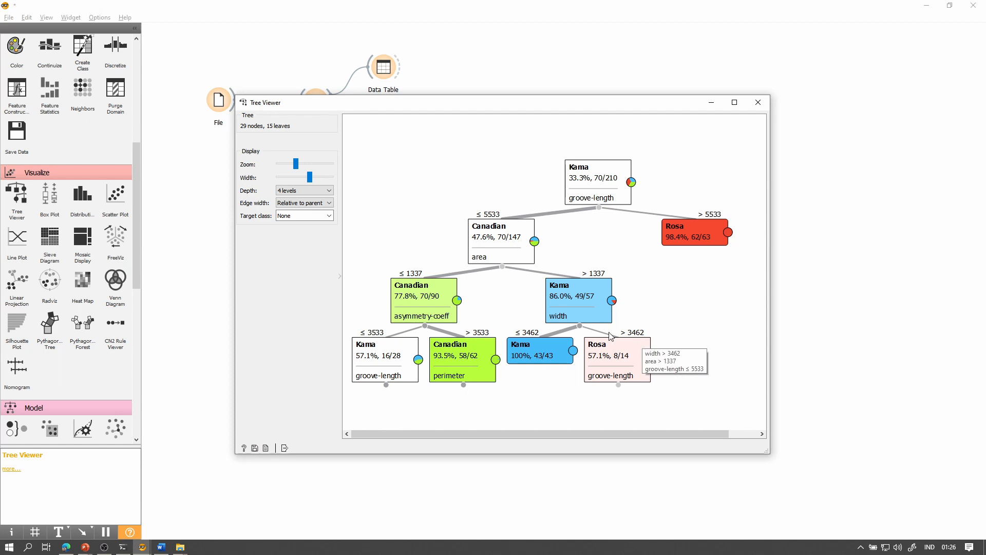
{"action": "mouse_move", "coordinate": [520, 344]}
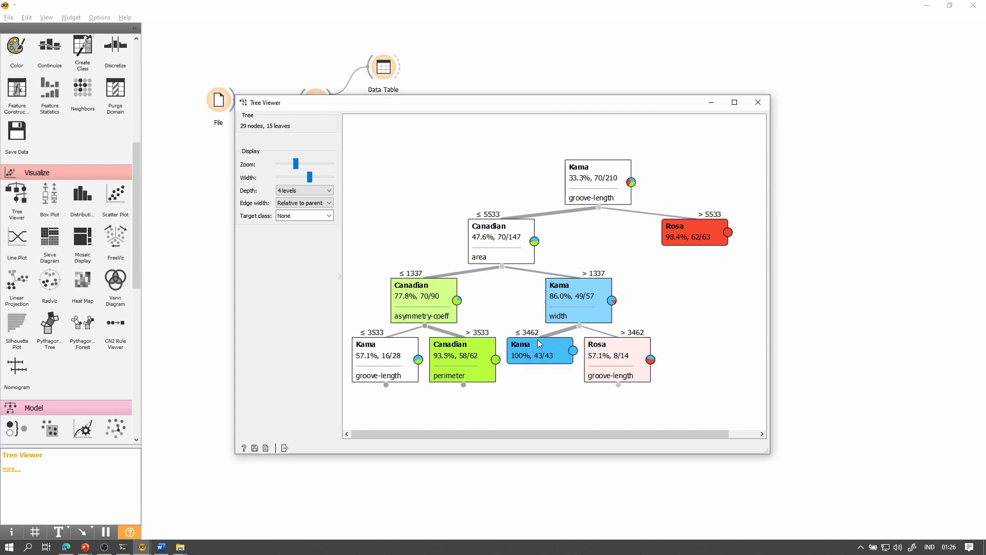
{"action": "mouse_move", "coordinate": [631, 368]}
{"action": "left_click", "coordinate": [759, 103]}
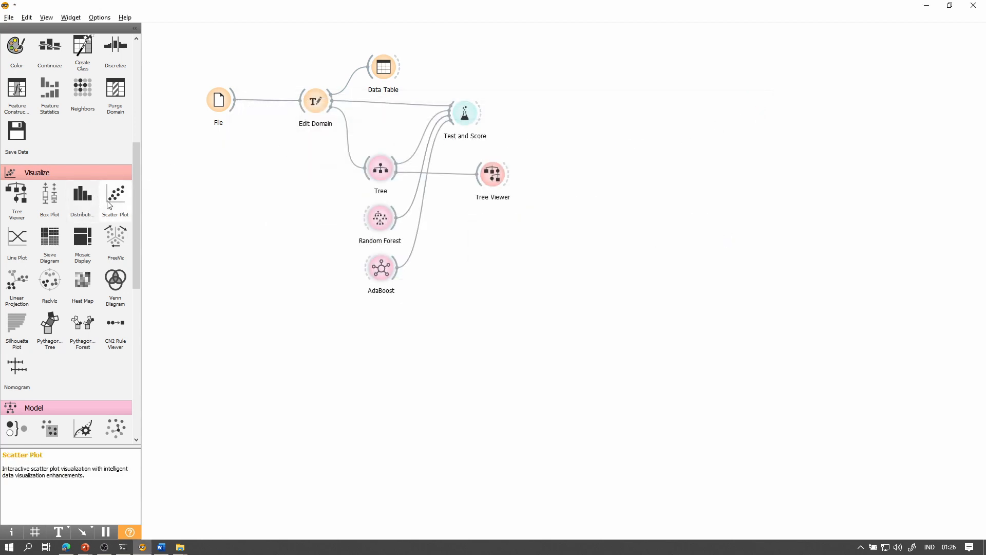
Step: Add a Confusion Matrix widget beside Test and Score and connect Test and Score's output to it
{"action": "scroll", "coordinate": [71, 228], "scroll_direction": "up", "scroll_amount": 4}
{"action": "scroll", "coordinate": [69, 218], "scroll_direction": "down", "scroll_amount": 8}
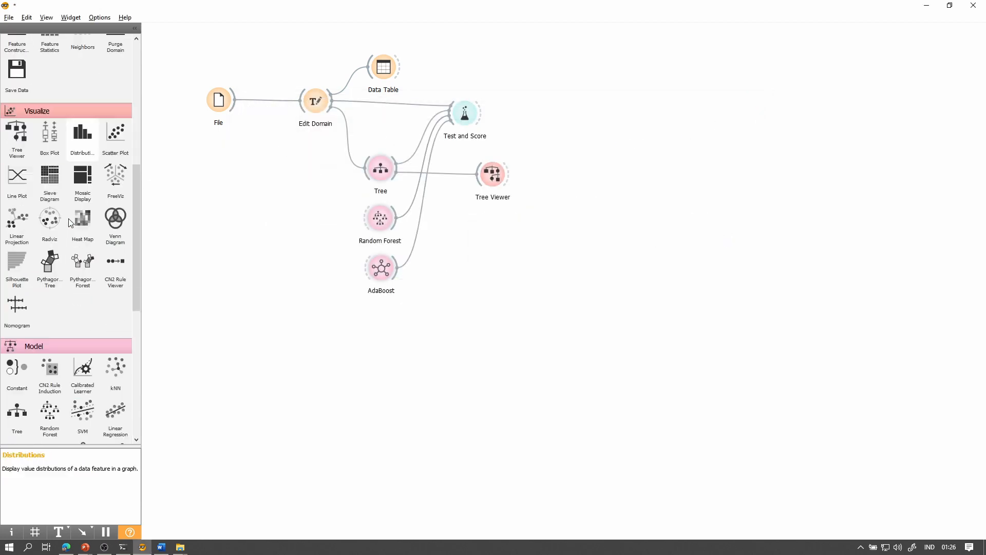
{"action": "scroll", "coordinate": [92, 321], "scroll_direction": "down", "scroll_amount": 5}
{"action": "left_click_drag", "start_coordinate": [82, 345], "coordinate": [552, 118]}
{"action": "left_click_drag", "start_coordinate": [480, 113], "coordinate": [535, 110]}
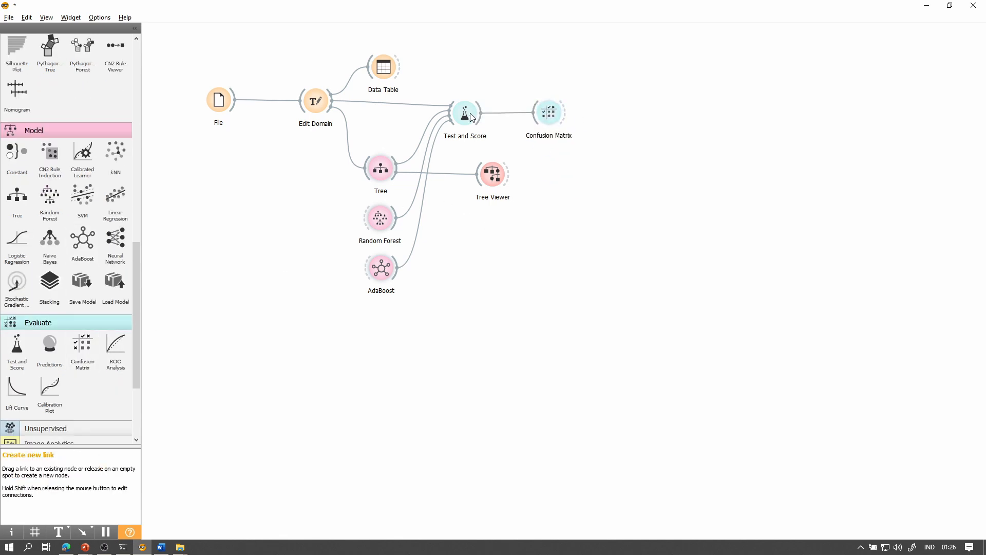
Step: Open the Confusion Matrix, compare the predictions of Tree, Random Forest and AdaBoost, then close it
{"action": "double_click", "coordinate": [545, 112]}
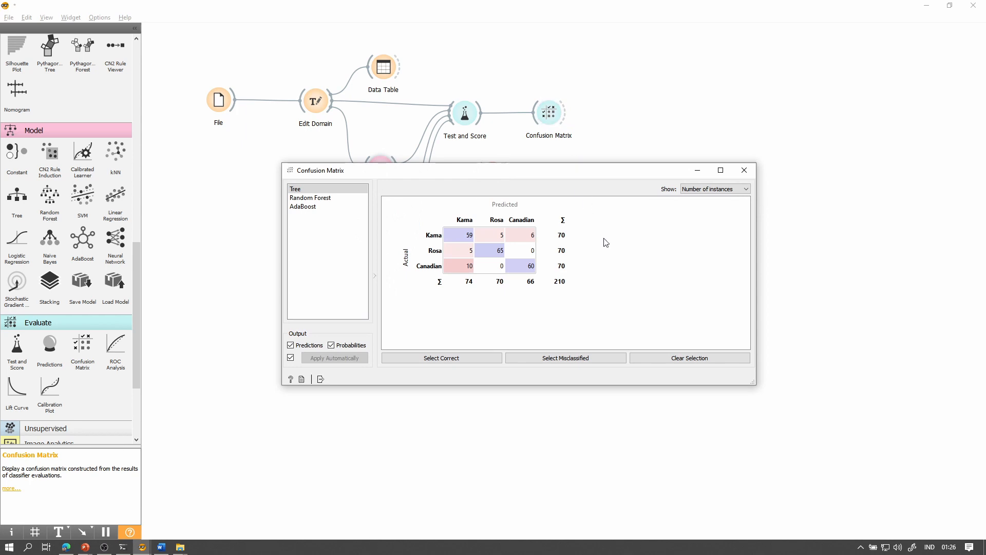
{"action": "left_click", "coordinate": [308, 188]}
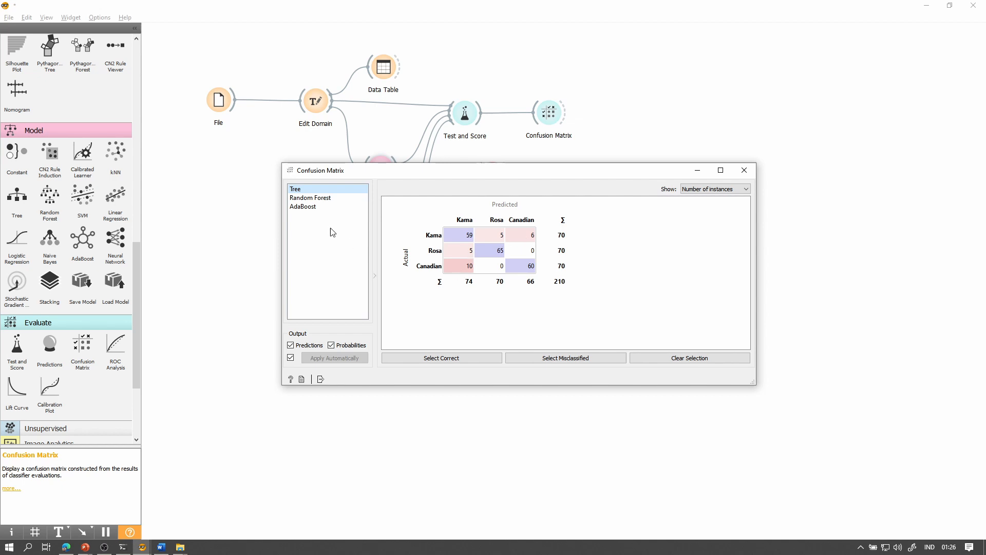
{"action": "left_click", "coordinate": [314, 200]}
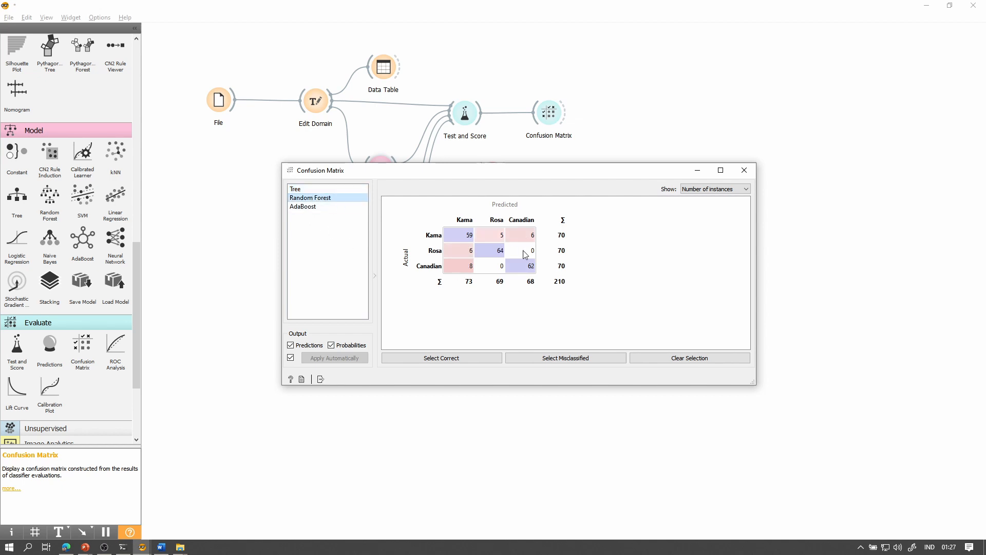
{"action": "left_click", "coordinate": [357, 207]}
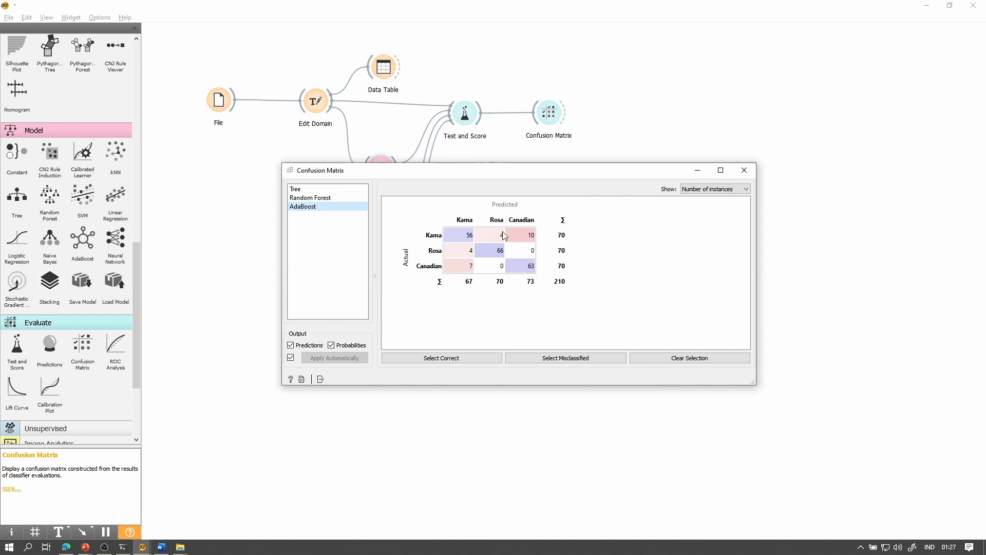
{"action": "left_click", "coordinate": [744, 170]}
Step: Add a second Data Table widget to the workflow beside the Confusion Matrix
{"action": "scroll", "coordinate": [43, 200], "scroll_direction": "up", "scroll_amount": 15}
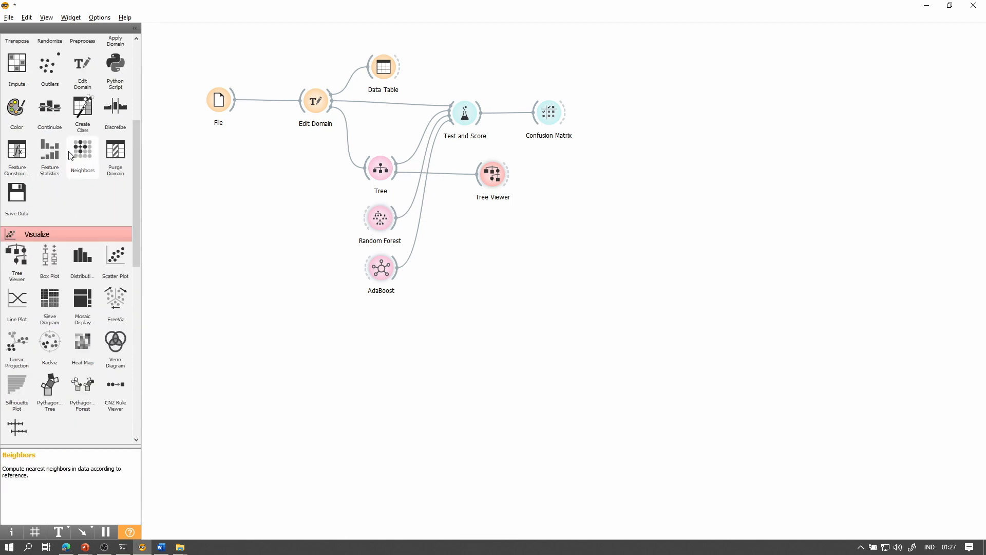
{"action": "left_click", "coordinate": [23, 110]}
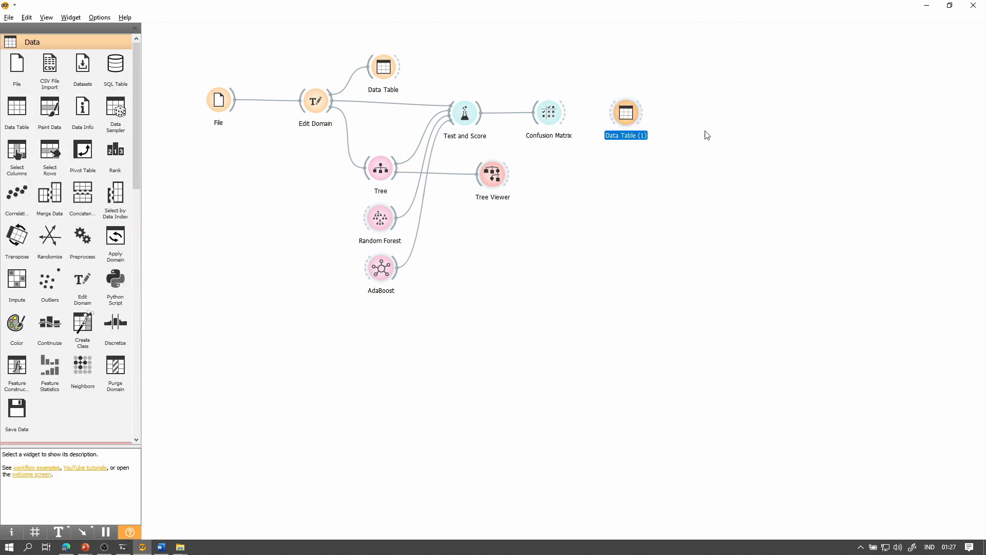
Step: Connect Test and Score's output to the second Data Table and place that table below the Confusion Matrix
{"action": "mouse_move", "coordinate": [628, 115]}
{"action": "left_mouse_down"}
{"action": "mouse_move", "coordinate": [606, 162]}
{"action": "mouse_move", "coordinate": [471, 114]}
{"action": "left_mouse_up"}
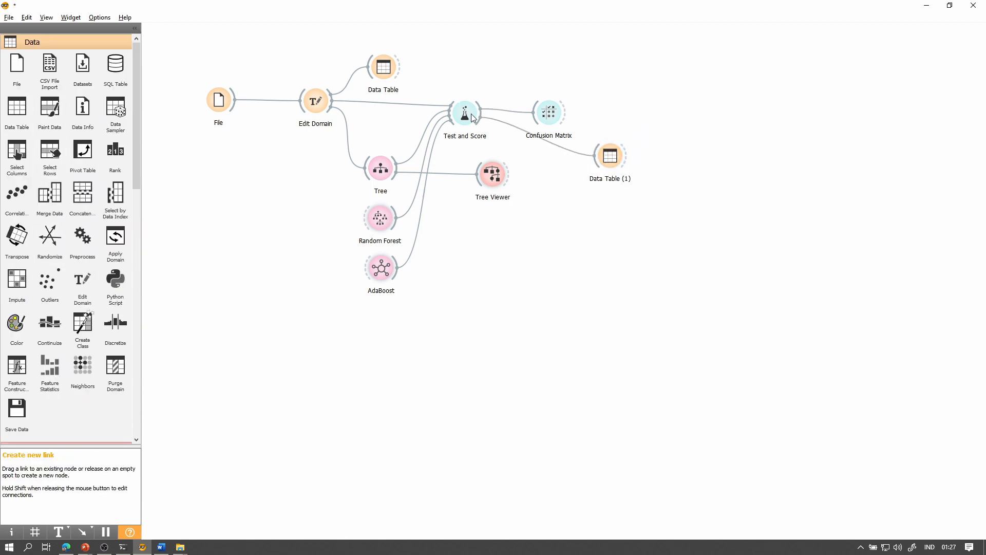
{"action": "left_click_drag", "start_coordinate": [608, 157], "coordinate": [581, 176]}
Step: Open the second Data Table, examine row 6's predictions and the models' class probabilities, widening the AdaBoost (Canadian) column to read its header
{"action": "double_click", "coordinate": [583, 178]}
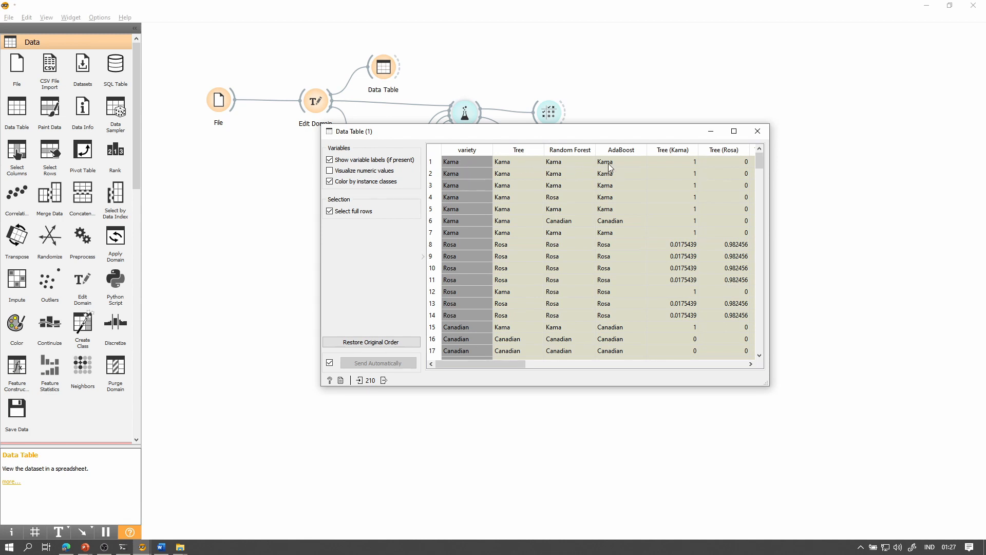
{"action": "left_click", "coordinate": [464, 226]}
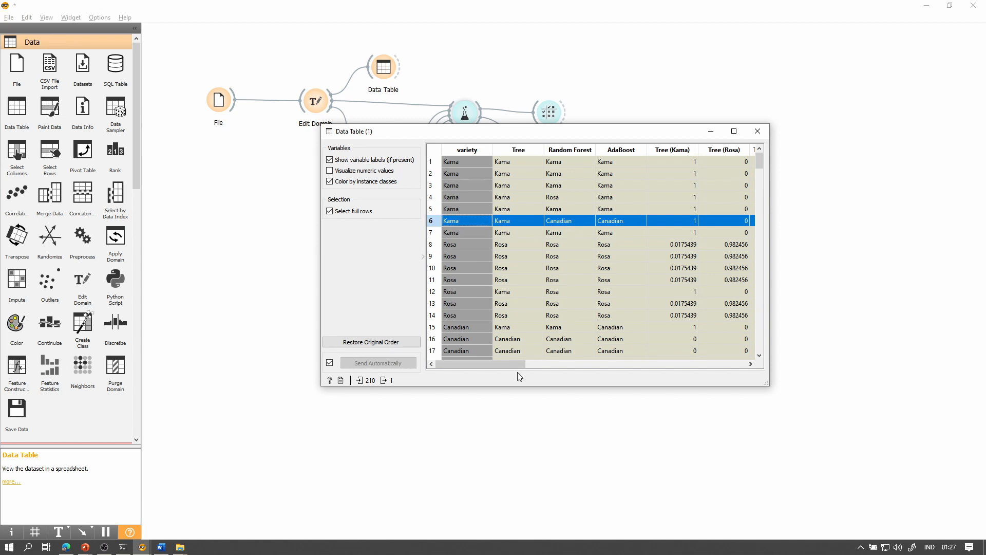
{"action": "left_click_drag", "start_coordinate": [519, 364], "coordinate": [667, 364]}
{"action": "left_click_drag", "start_coordinate": [602, 149], "coordinate": [628, 149]}
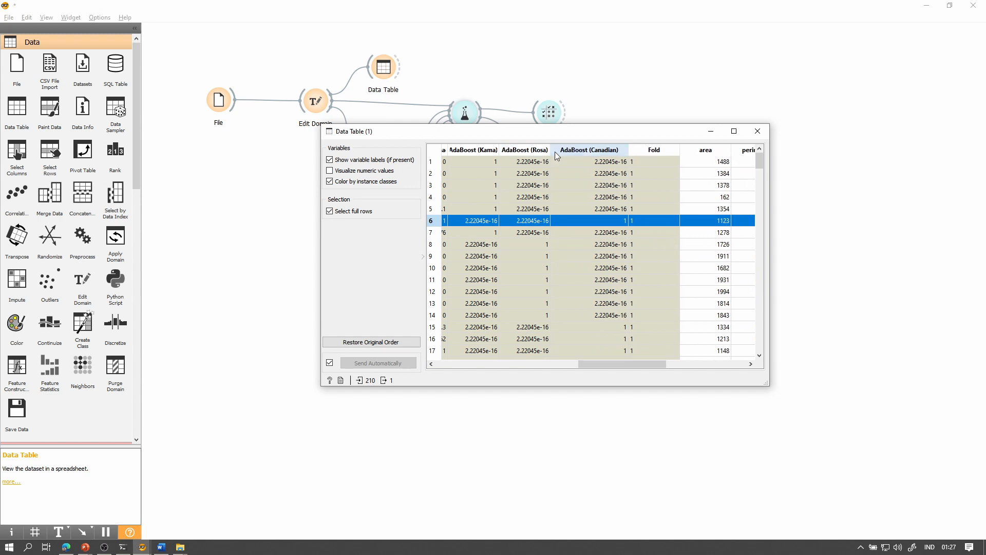
{"action": "left_click_drag", "start_coordinate": [642, 364], "coordinate": [433, 374]}
Step: Compare the actual variety with the Tree, Random Forest and AdaBoost predictions in rows 15 and 61, then close the table
{"action": "scroll", "coordinate": [539, 257], "scroll_direction": "down", "scroll_amount": 4}
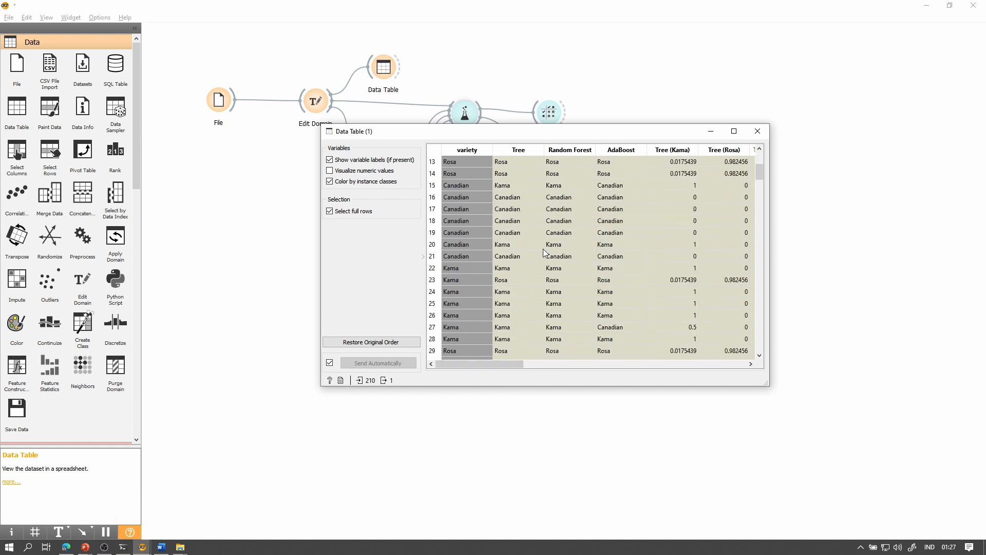
{"action": "left_click", "coordinate": [505, 185]}
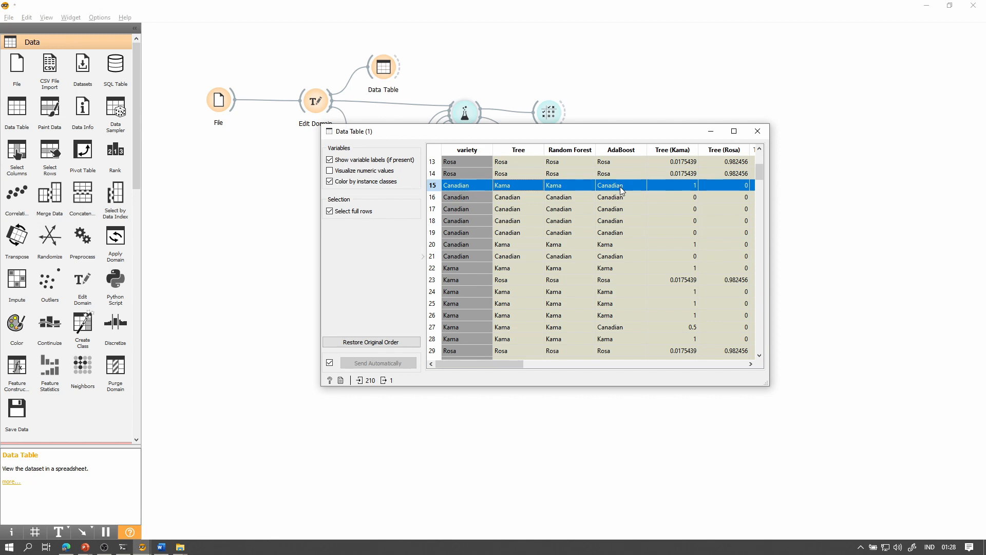
{"action": "scroll", "coordinate": [632, 186], "scroll_direction": "down", "scroll_amount": 10}
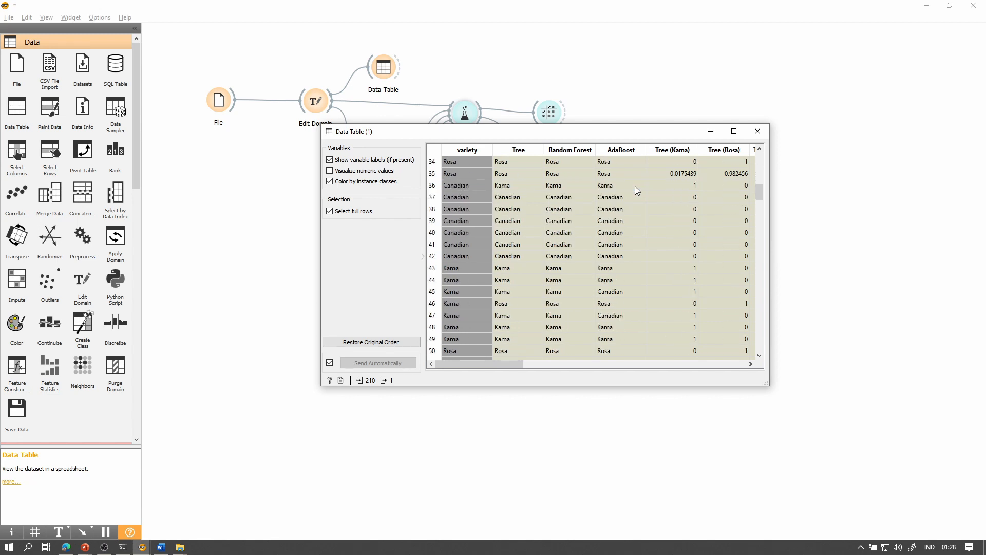
{"action": "scroll", "coordinate": [618, 200], "scroll_direction": "down", "scroll_amount": 4}
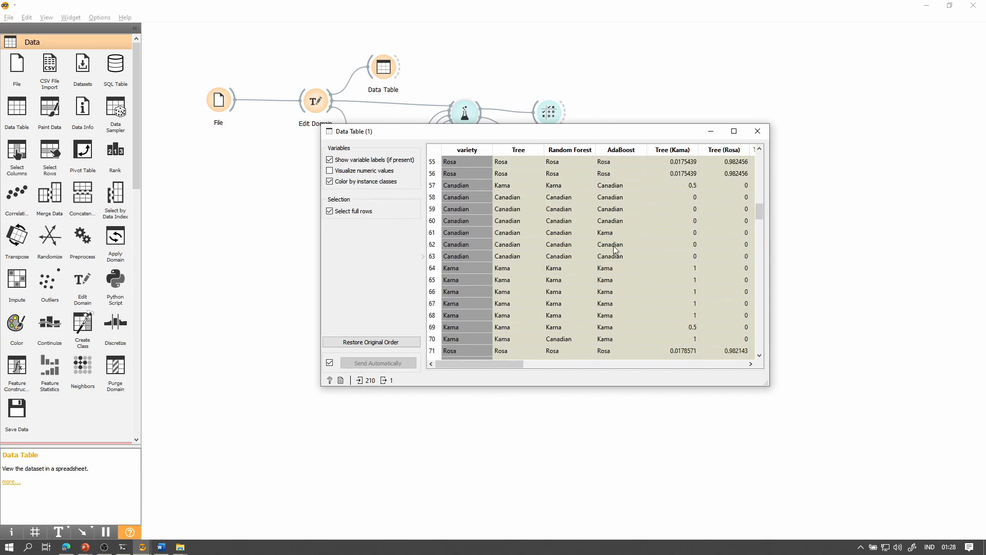
{"action": "left_click", "coordinate": [465, 232]}
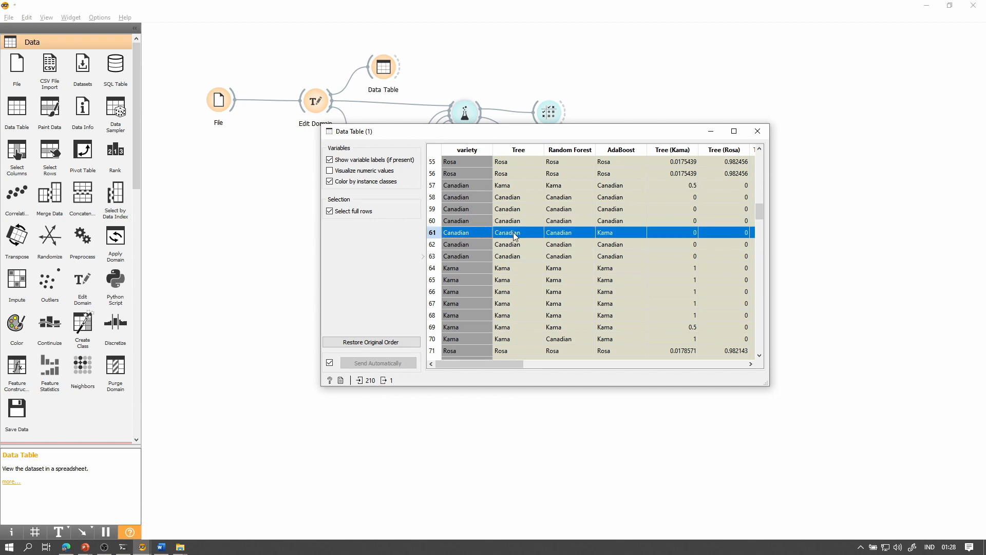
{"action": "left_click", "coordinate": [757, 131]}
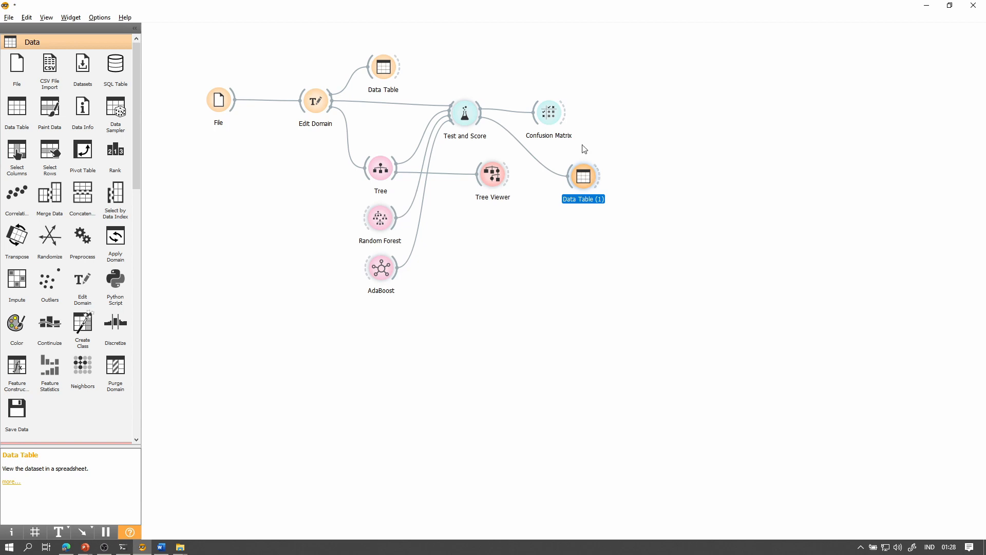
Step: Tidy the workflow layout by moving the Confusion Matrix above the second Data Table and shifting Test and Score slightly upward
{"action": "left_click_drag", "start_coordinate": [554, 120], "coordinate": [588, 124]}
{"action": "left_click", "coordinate": [651, 118]}
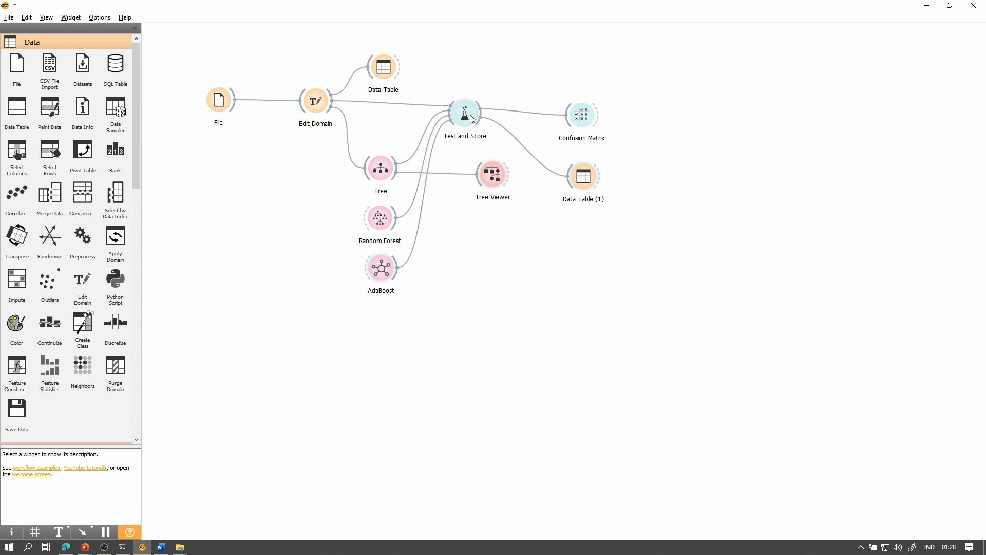
{"action": "left_click_drag", "start_coordinate": [470, 115], "coordinate": [472, 107]}
{"action": "left_click", "coordinate": [523, 172]}
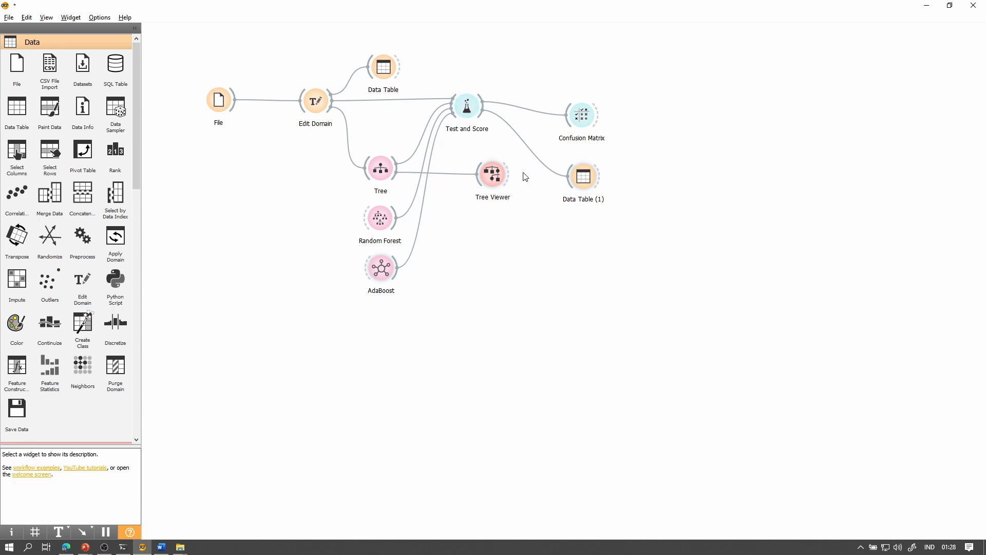